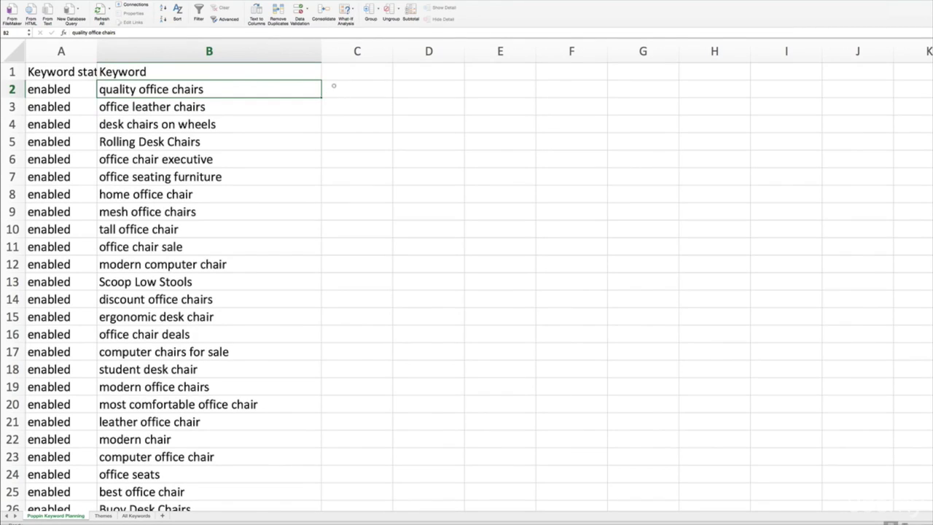
# - Handwrite and underline THEMES beside the keyword list, with an arrow leading to relevancy
pyautogui.moveTo(330, 85)
pyautogui.mouseDown()
pyautogui.moveTo(330, 103)
pyautogui.moveTo(347, 83)
pyautogui.moveTo(364, 106)
pyautogui.moveTo(383, 94)
pyautogui.moveTo(402, 103)
pyautogui.mouseUp()
pyautogui.moveTo(318, 117); pyautogui.dragTo(429, 119)
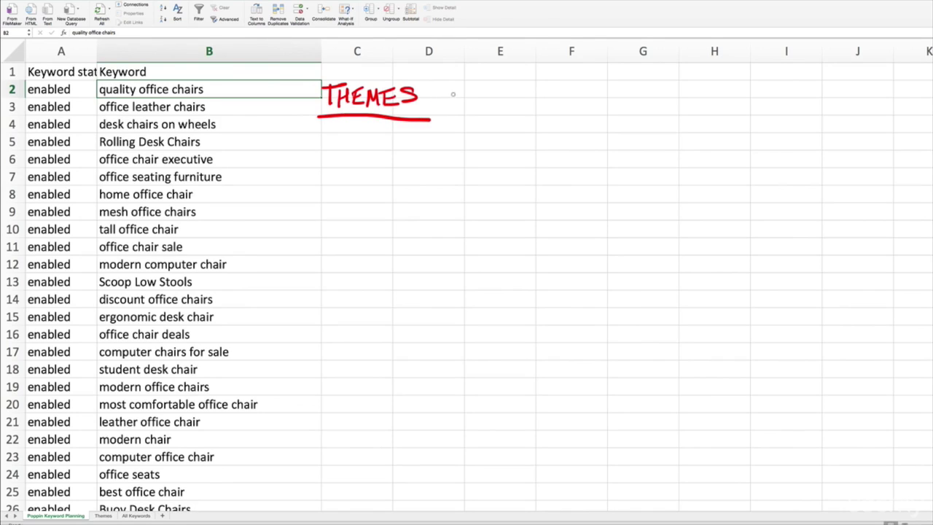
pyautogui.moveTo(437, 101)
pyautogui.mouseDown()
pyautogui.moveTo(469, 101)
pyautogui.moveTo(462, 107)
pyautogui.moveTo(481, 112)
pyautogui.moveTo(561, 104)
pyautogui.moveTo(580, 127)
pyautogui.mouseUp()
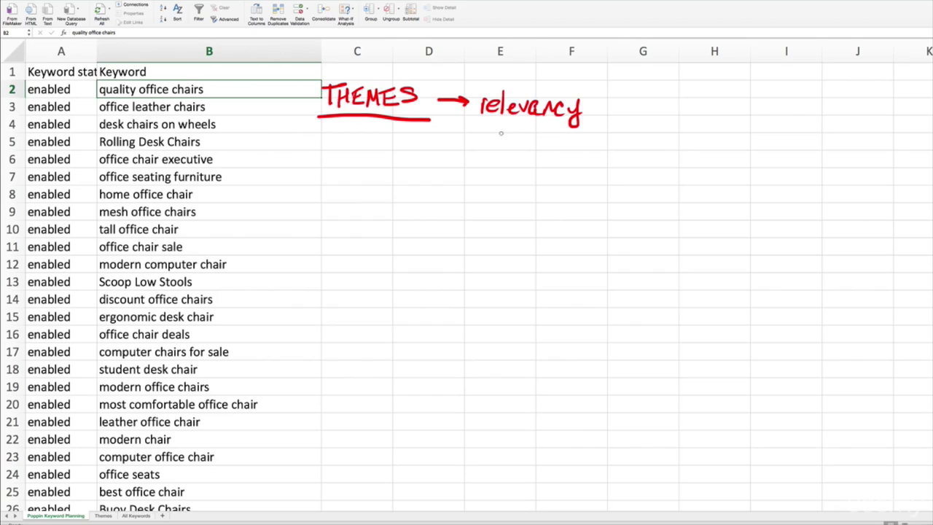
# - Draw arrows branching from relevancy to Human and Google, each ending with a period
pyautogui.moveTo(496, 125)
pyautogui.mouseDown()
pyautogui.moveTo(462, 155)
pyautogui.moveTo(473, 159)
pyautogui.moveTo(433, 176)
pyautogui.moveTo(513, 184)
pyautogui.mouseUp()
pyautogui.moveTo(534, 130); pyautogui.dragTo(575, 166)
pyautogui.moveTo(569, 149)
pyautogui.mouseDown()
pyautogui.moveTo(576, 168)
pyautogui.moveTo(555, 166)
pyautogui.moveTo(559, 191)
pyautogui.moveTo(630, 194)
pyautogui.mouseUp()
pyautogui.click(645, 196)
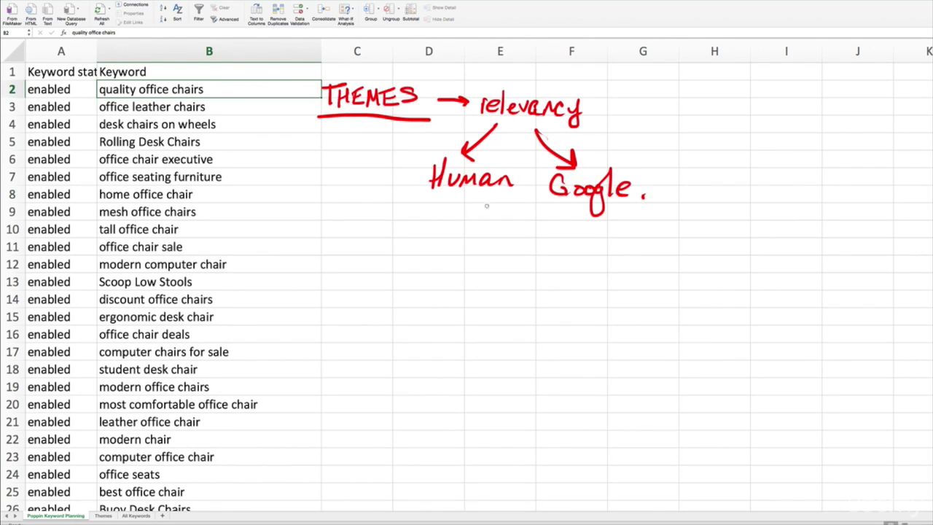
pyautogui.click(516, 184)
# - Write 1 before THEMES and add an underlined '2 Buyer Funnel' underneath
pyautogui.moveTo(292, 92)
pyautogui.mouseDown()
pyautogui.moveTo(298, 120)
pyautogui.moveTo(291, 92)
pyautogui.moveTo(288, 122)
pyautogui.moveTo(316, 115)
pyautogui.mouseUp()
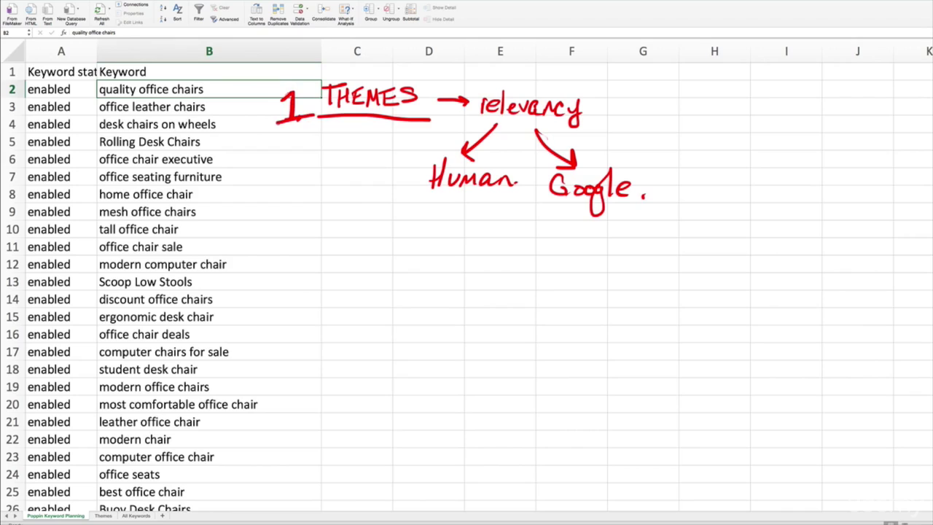
pyautogui.moveTo(296, 249)
pyautogui.mouseDown()
pyautogui.moveTo(294, 270)
pyautogui.moveTo(329, 271)
pyautogui.mouseUp()
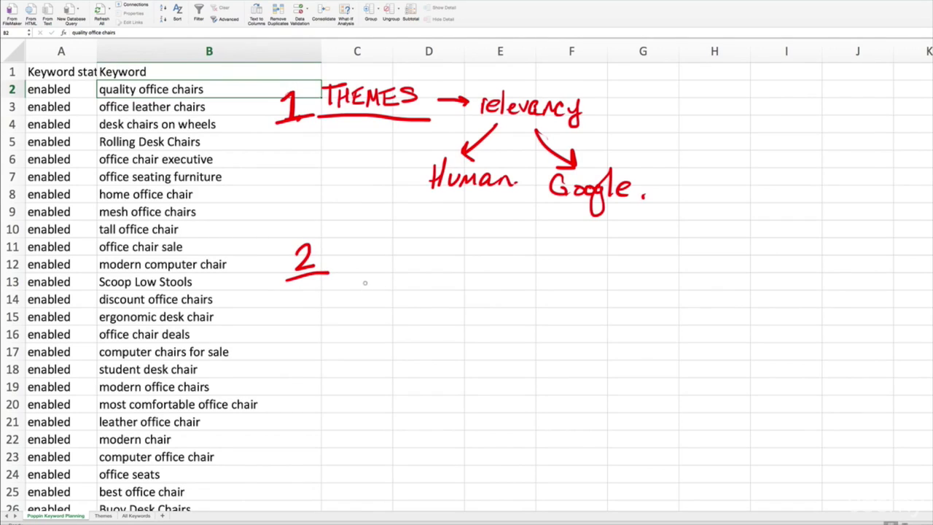
pyautogui.moveTo(344, 253)
pyautogui.mouseDown()
pyautogui.moveTo(343, 276)
pyautogui.moveTo(333, 275)
pyautogui.moveTo(367, 260)
pyautogui.moveTo(371, 274)
pyautogui.mouseUp()
pyautogui.moveTo(382, 255); pyautogui.dragTo(376, 296)
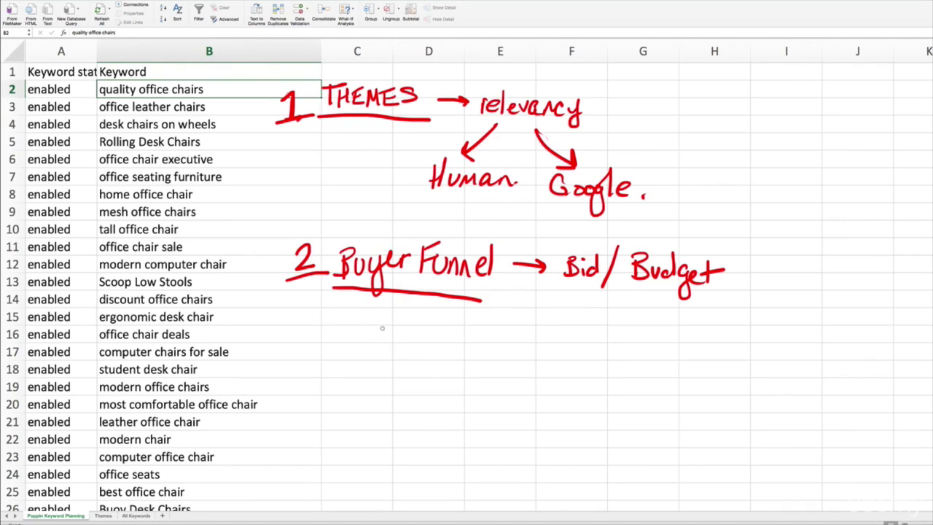
# - Handwrite '3. Match Types' with an arrow to Control, and underline Match Types
pyautogui.moveTo(305, 339); pyautogui.dragTo(299, 357)
pyautogui.click(320, 357)
pyautogui.moveTo(342, 339)
pyautogui.mouseDown()
pyautogui.moveTo(341, 359)
pyautogui.moveTo(353, 335)
pyautogui.moveTo(356, 359)
pyautogui.mouseUp()
pyautogui.moveTo(369, 347); pyautogui.dragTo(373, 359)
pyautogui.moveTo(376, 334)
pyautogui.mouseDown()
pyautogui.moveTo(375, 357)
pyautogui.moveTo(384, 345)
pyautogui.mouseUp()
pyautogui.moveTo(389, 350)
pyautogui.mouseDown()
pyautogui.moveTo(386, 358)
pyautogui.moveTo(427, 357)
pyautogui.moveTo(438, 336)
pyautogui.mouseUp()
pyautogui.moveTo(428, 347)
pyautogui.mouseDown()
pyautogui.moveTo(437, 366)
pyautogui.moveTo(430, 379)
pyautogui.mouseUp()
pyautogui.moveTo(450, 350)
pyautogui.mouseDown()
pyautogui.moveTo(450, 379)
pyautogui.moveTo(452, 363)
pyautogui.moveTo(470, 364)
pyautogui.mouseUp()
pyautogui.moveTo(480, 348)
pyautogui.mouseDown()
pyautogui.moveTo(472, 362)
pyautogui.moveTo(519, 353)
pyautogui.moveTo(510, 361)
pyautogui.mouseUp()
pyautogui.moveTo(550, 346)
pyautogui.mouseDown()
pyautogui.moveTo(546, 365)
pyautogui.moveTo(578, 365)
pyautogui.mouseUp()
pyautogui.moveTo(582, 342); pyautogui.dragTo(589, 369)
pyautogui.moveTo(589, 357); pyautogui.dragTo(612, 370)
pyautogui.moveTo(328, 369); pyautogui.dragTo(485, 386)
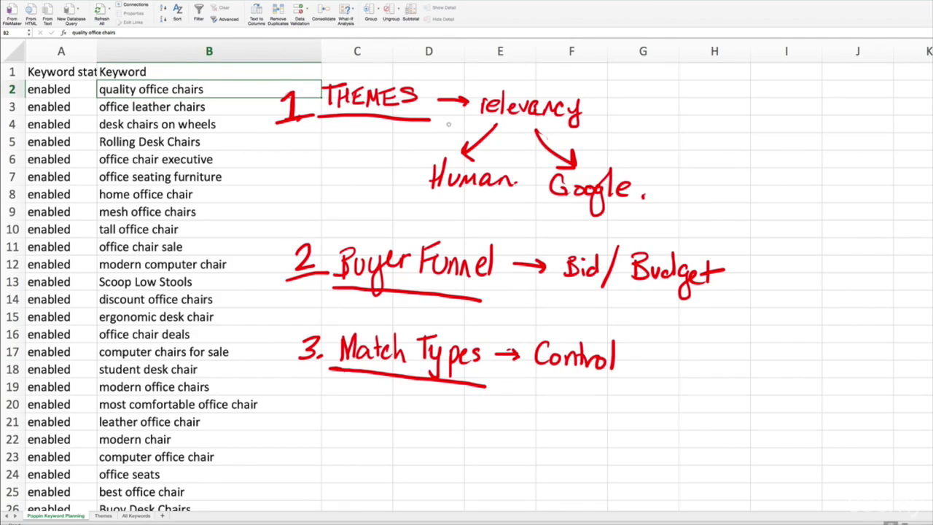
# - Draw arrows linking THEMES, Buyer Funnel and Match Types, and underline Bid / Budget
pyautogui.moveTo(357, 181); pyautogui.dragTo(373, 140)
pyautogui.moveTo(345, 154)
pyautogui.mouseDown()
pyautogui.moveTo(373, 140)
pyautogui.moveTo(379, 153)
pyautogui.mouseUp()
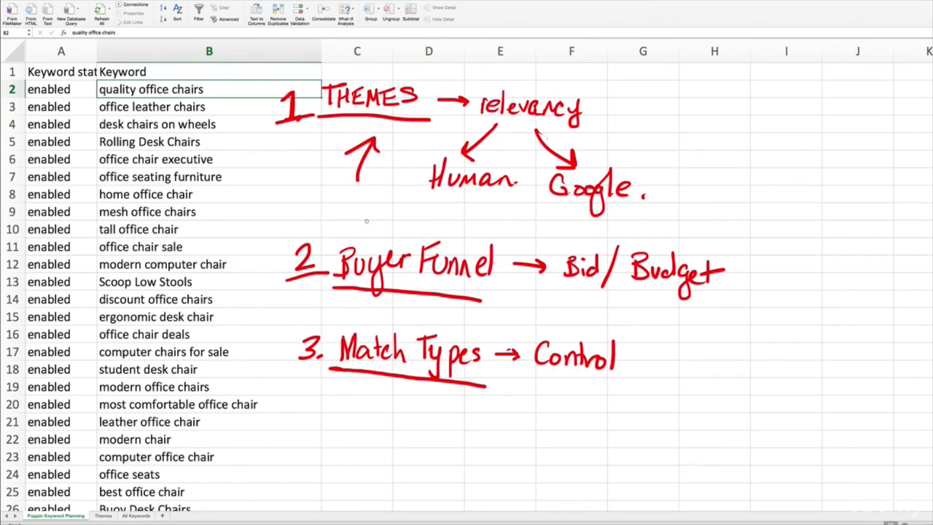
pyautogui.moveTo(386, 194); pyautogui.dragTo(397, 241)
pyautogui.moveTo(385, 230)
pyautogui.mouseDown()
pyautogui.moveTo(397, 240)
pyautogui.moveTo(407, 223)
pyautogui.mouseUp()
pyautogui.moveTo(348, 416); pyautogui.dragTo(399, 391)
pyautogui.moveTo(399, 392)
pyautogui.mouseDown()
pyautogui.moveTo(388, 386)
pyautogui.moveTo(404, 389)
pyautogui.moveTo(396, 402)
pyautogui.moveTo(404, 385)
pyautogui.moveTo(398, 399)
pyautogui.mouseUp()
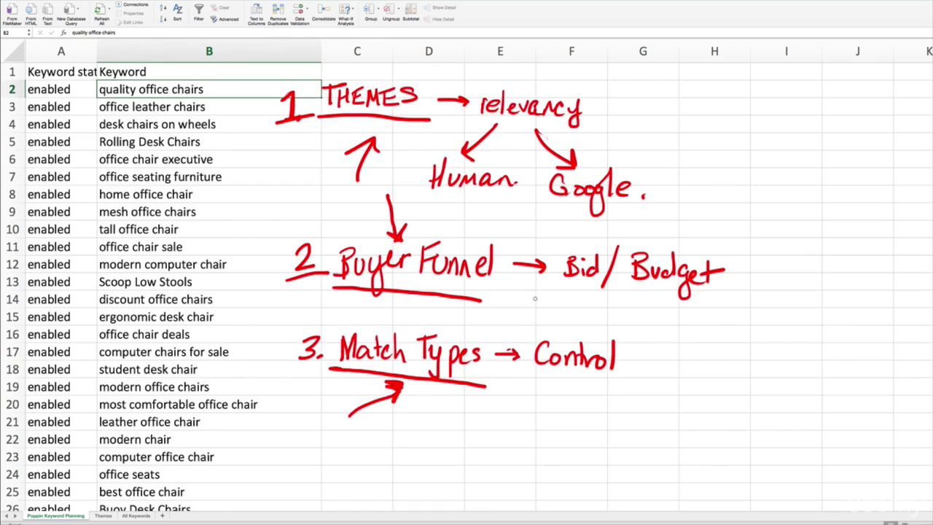
pyautogui.moveTo(529, 299); pyautogui.dragTo(703, 310)
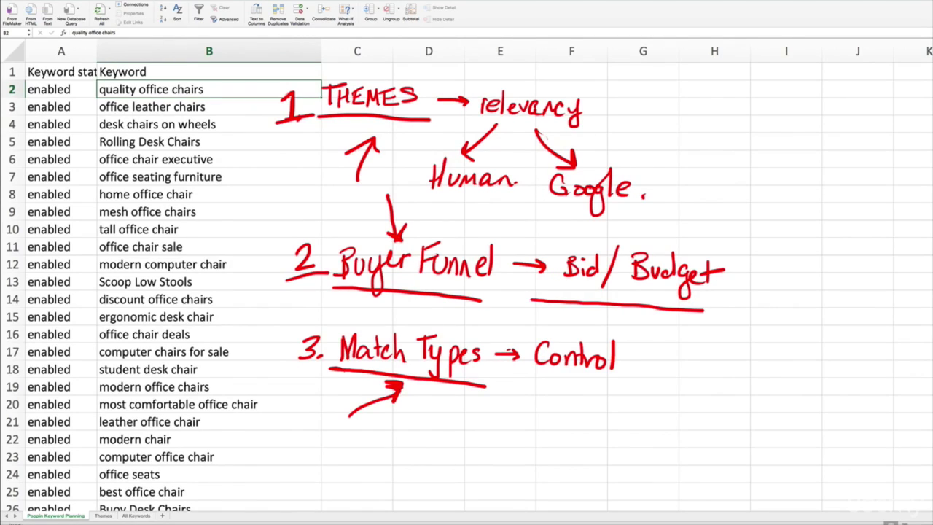
# - Clear all handwritten notes and write a fresh THEMES heading above column C
pyautogui.press('Escape')
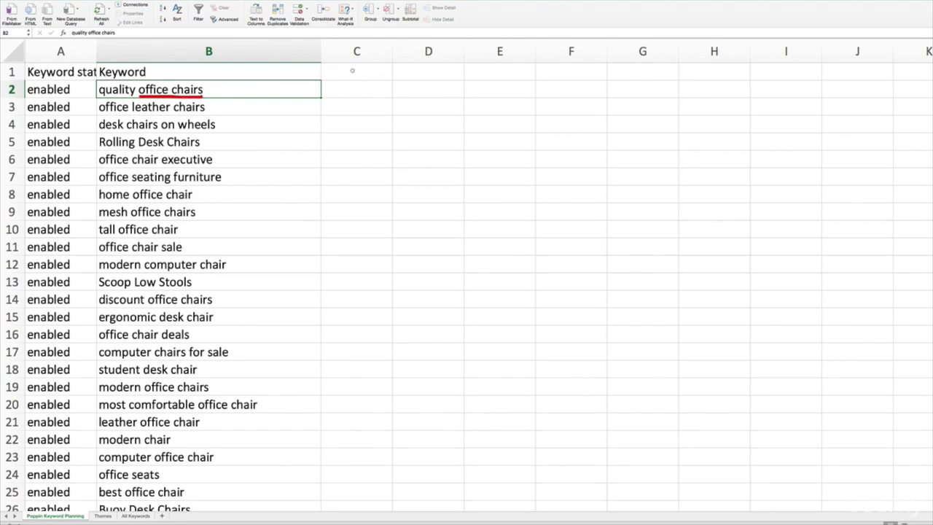
pyautogui.moveTo(329, 70)
pyautogui.mouseDown()
pyautogui.moveTo(325, 85)
pyautogui.moveTo(341, 74)
pyautogui.mouseUp()
pyautogui.moveTo(340, 68)
pyautogui.mouseDown()
pyautogui.moveTo(340, 80)
pyautogui.moveTo(344, 69)
pyautogui.mouseUp()
pyautogui.moveTo(344, 68); pyautogui.dragTo(352, 79)
pyautogui.moveTo(344, 74)
pyautogui.mouseDown()
pyautogui.moveTo(374, 82)
pyautogui.moveTo(374, 69)
pyautogui.mouseUp()
pyautogui.moveTo(383, 71); pyautogui.dragTo(376, 81)
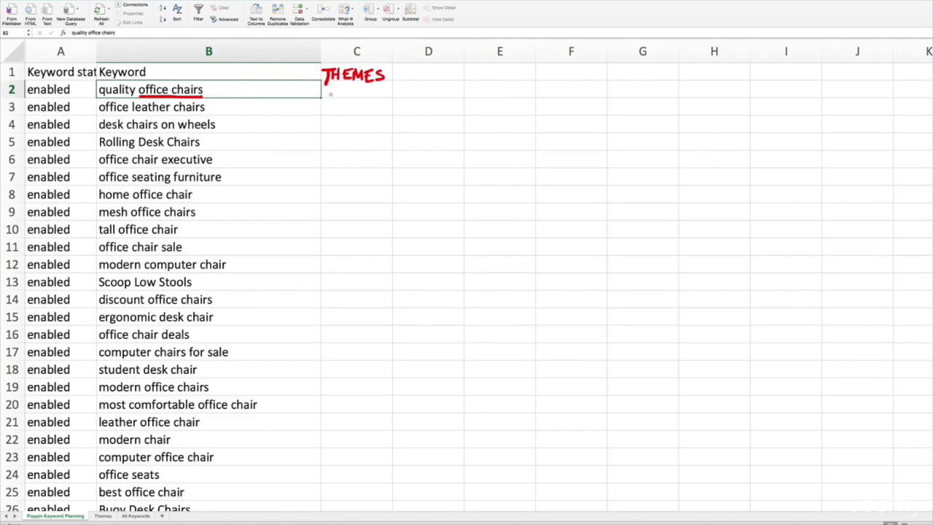
# - Write Quality, leather, wheels, Rolling, executive, furniture and home in green under THEMES
pyautogui.moveTo(328, 94)
pyautogui.mouseDown()
pyautogui.moveTo(379, 88)
pyautogui.moveTo(398, 104)
pyautogui.mouseUp()
pyautogui.moveTo(330, 106)
pyautogui.mouseDown()
pyautogui.moveTo(329, 115)
pyautogui.moveTo(389, 111)
pyautogui.mouseUp()
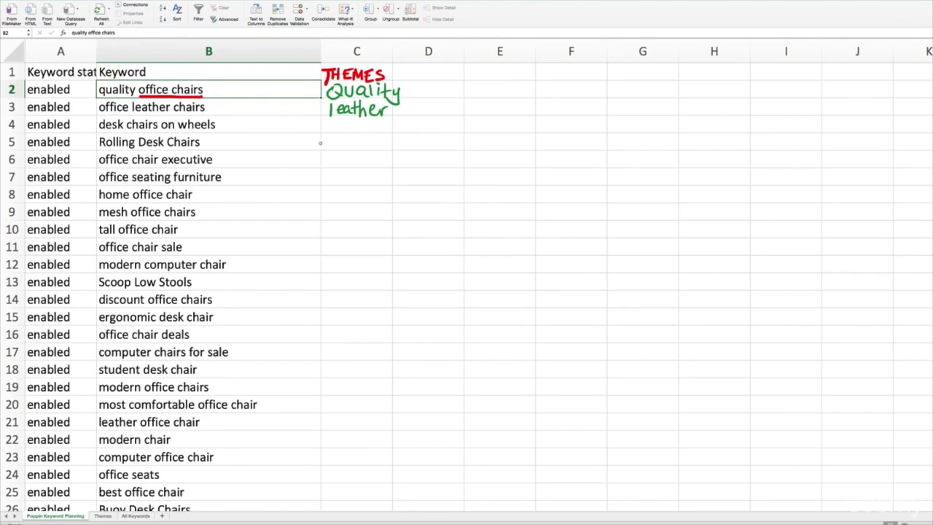
pyautogui.moveTo(329, 123)
pyautogui.mouseDown()
pyautogui.moveTo(378, 129)
pyautogui.moveTo(384, 119)
pyautogui.moveTo(396, 131)
pyautogui.mouseUp()
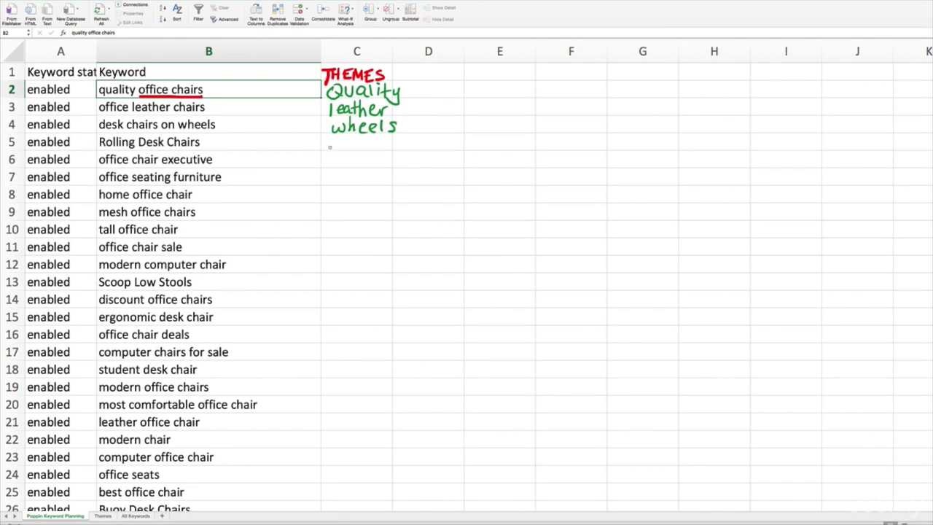
pyautogui.moveTo(338, 133)
pyautogui.mouseDown()
pyautogui.moveTo(338, 152)
pyautogui.moveTo(350, 146)
pyautogui.mouseUp()
pyautogui.moveTo(357, 136)
pyautogui.mouseDown()
pyautogui.moveTo(362, 150)
pyautogui.moveTo(390, 151)
pyautogui.moveTo(382, 166)
pyautogui.moveTo(350, 164)
pyautogui.moveTo(414, 158)
pyautogui.mouseUp()
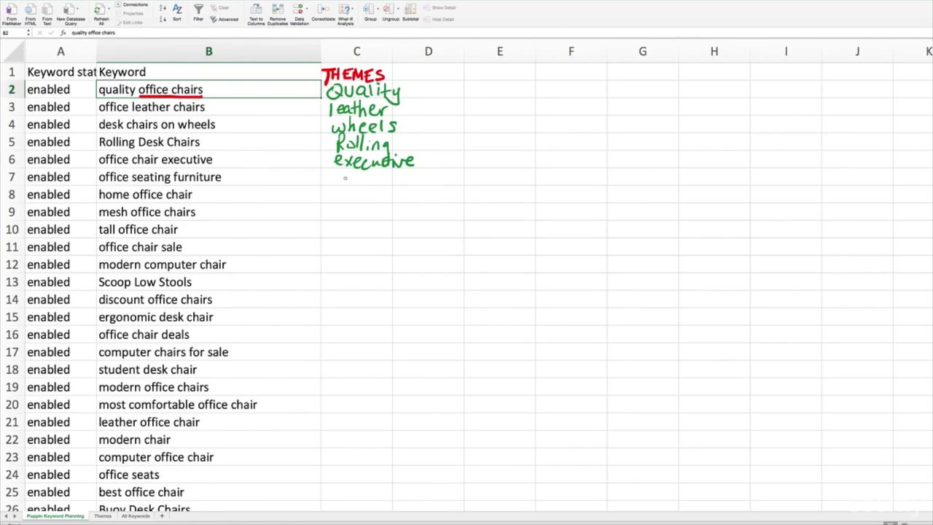
pyautogui.moveTo(340, 185)
pyautogui.mouseDown()
pyautogui.moveTo(341, 169)
pyautogui.moveTo(356, 180)
pyautogui.moveTo(405, 178)
pyautogui.mouseUp()
pyautogui.moveTo(344, 188)
pyautogui.mouseDown()
pyautogui.moveTo(345, 204)
pyautogui.moveTo(386, 203)
pyautogui.mouseUp()
pyautogui.click(389, 202)
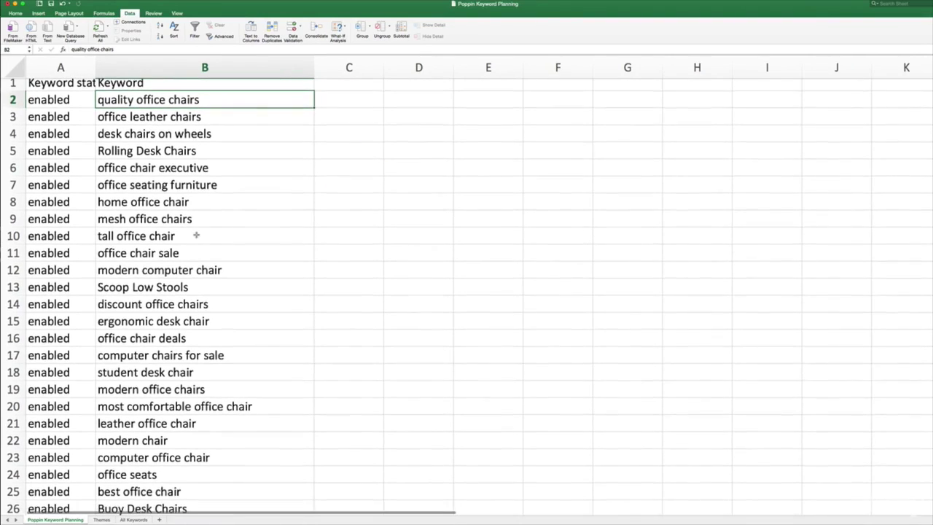
pyautogui.scroll(-2, 199, 227)
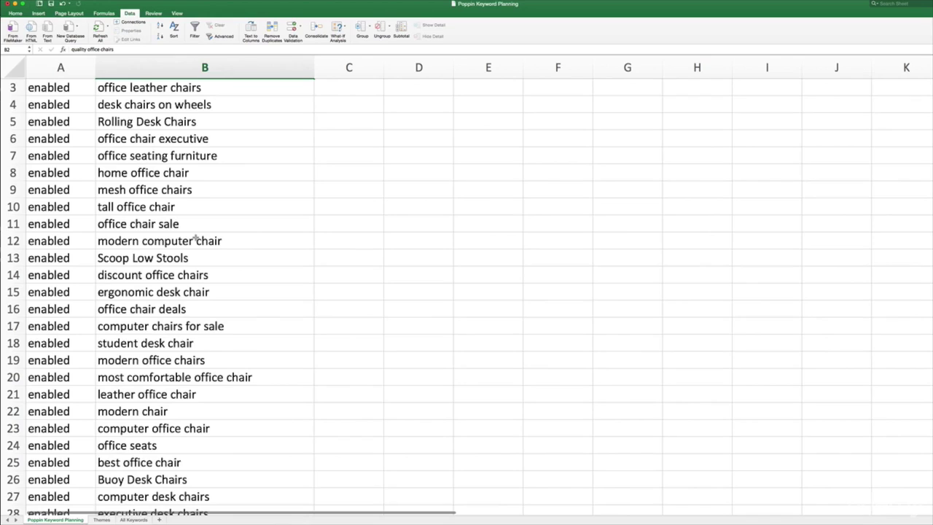
pyautogui.click(133, 293)
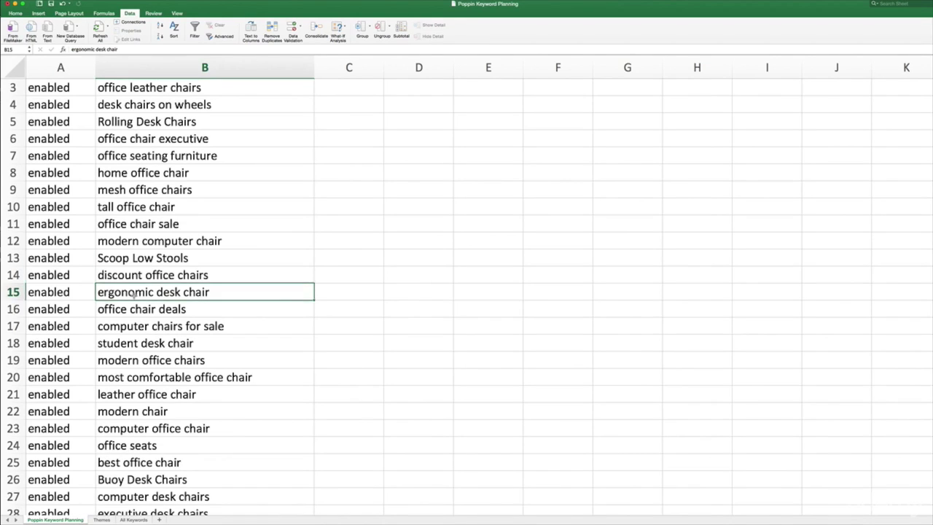
pyautogui.doubleClick(134, 293)
pyautogui.moveTo(136, 292); pyautogui.dragTo(93, 294)
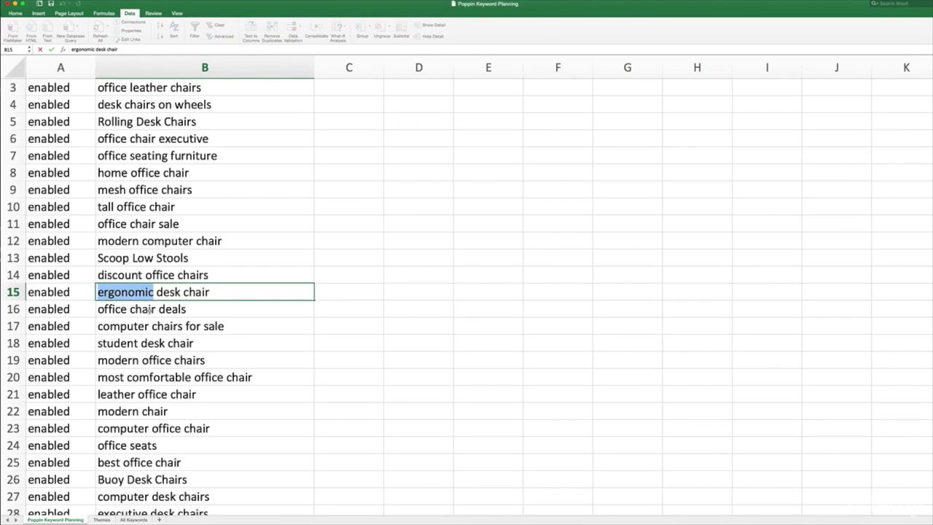
pyautogui.scroll(-1, 150, 310)
pyautogui.click(148, 311)
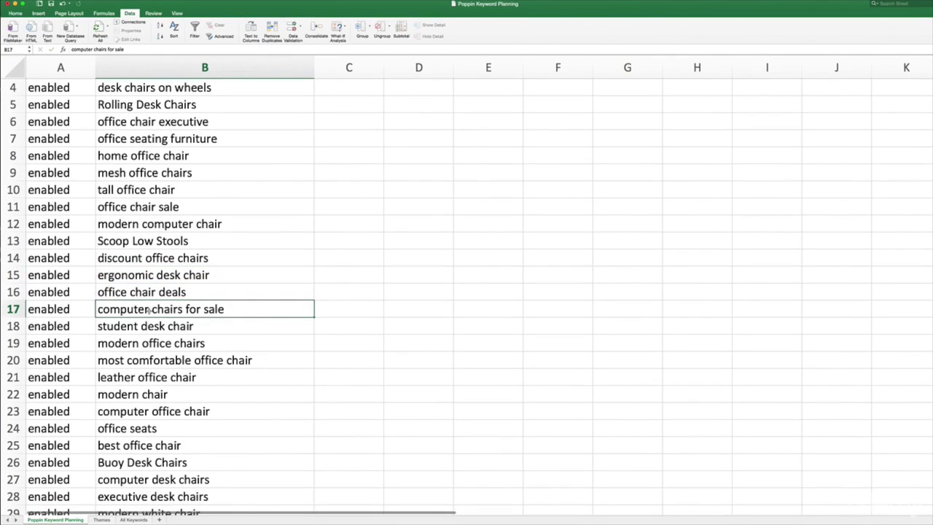
pyautogui.doubleClick(149, 311)
pyautogui.moveTo(149, 311); pyautogui.dragTo(97, 311)
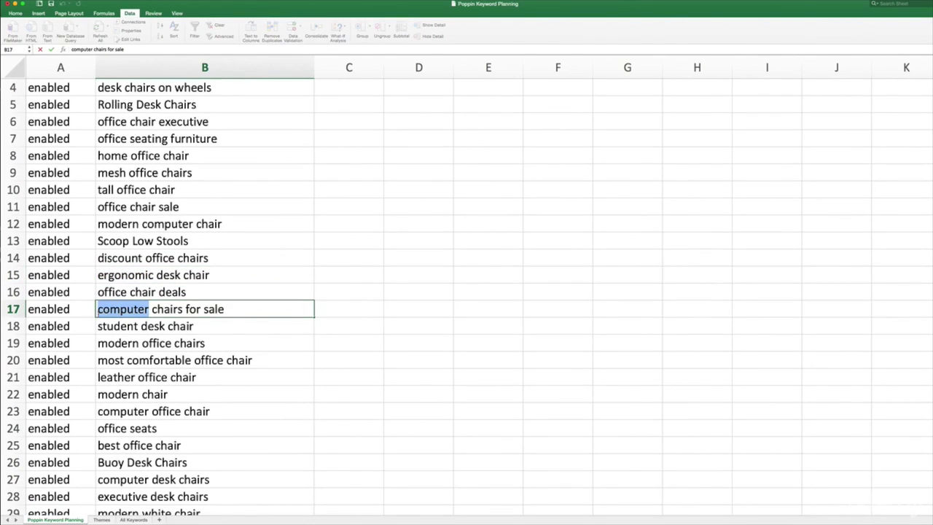
pyautogui.click(127, 324)
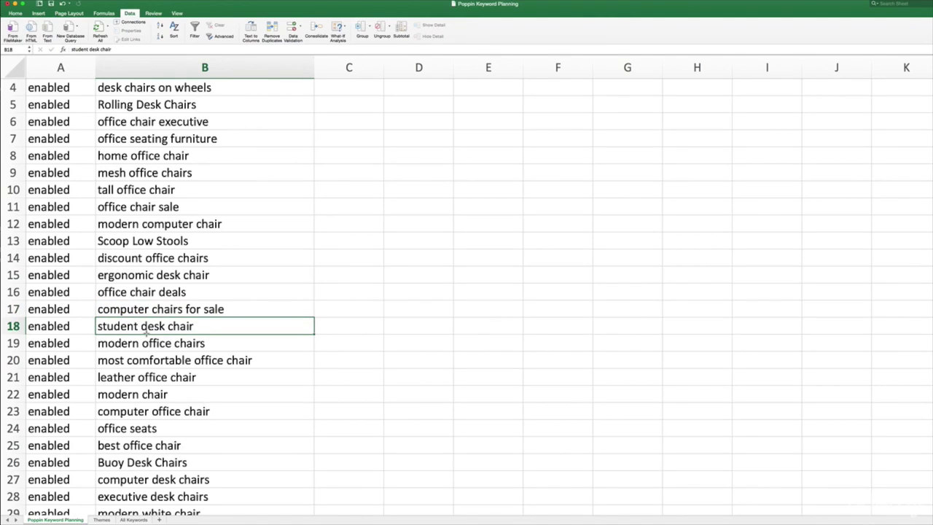
pyautogui.doubleClick(160, 360)
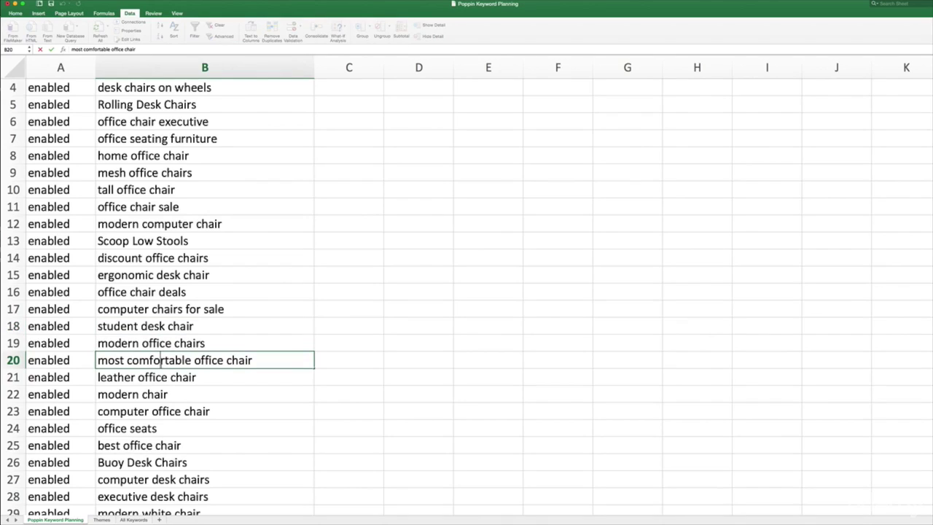
pyautogui.moveTo(191, 360); pyautogui.dragTo(126, 360)
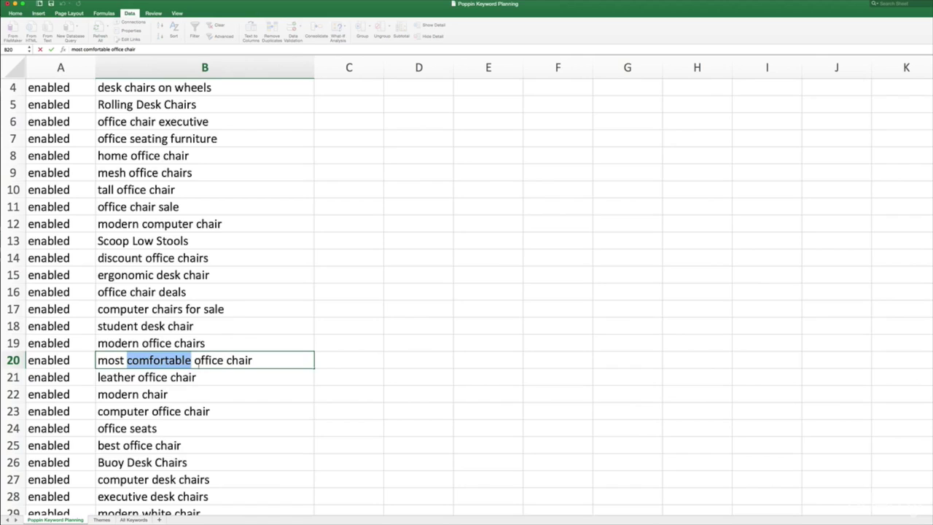
pyautogui.click(194, 378)
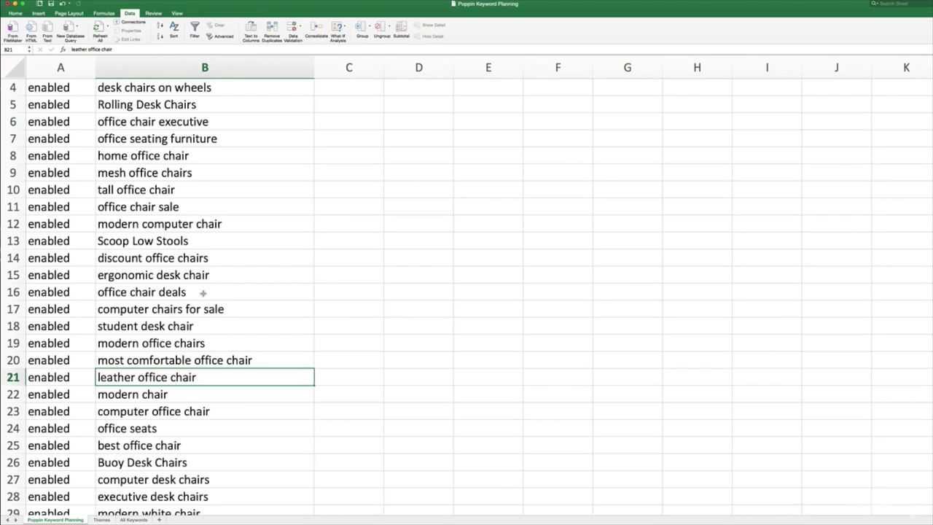
pyautogui.scroll(3, 202, 291)
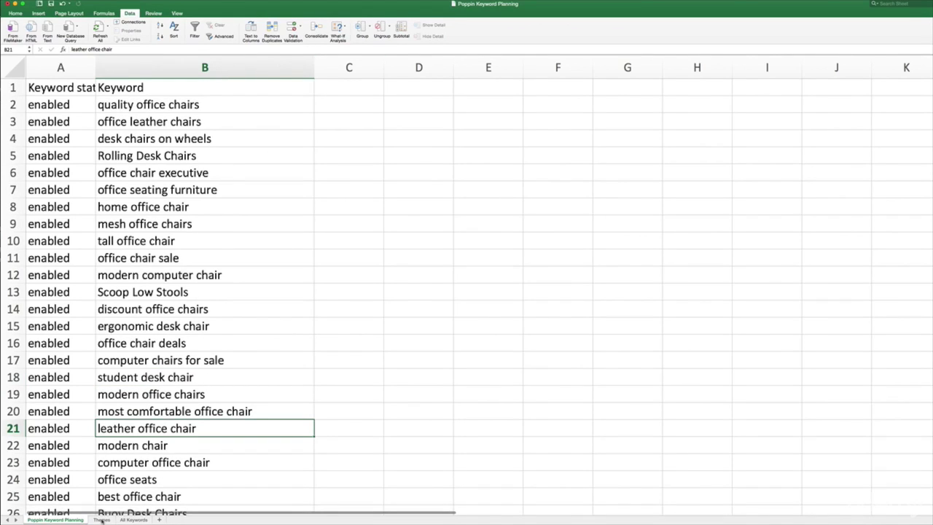
# - Switch to the Themes sheet and review the themes Rolling, Modern, Colorful and Executive
pyautogui.click(100, 519)
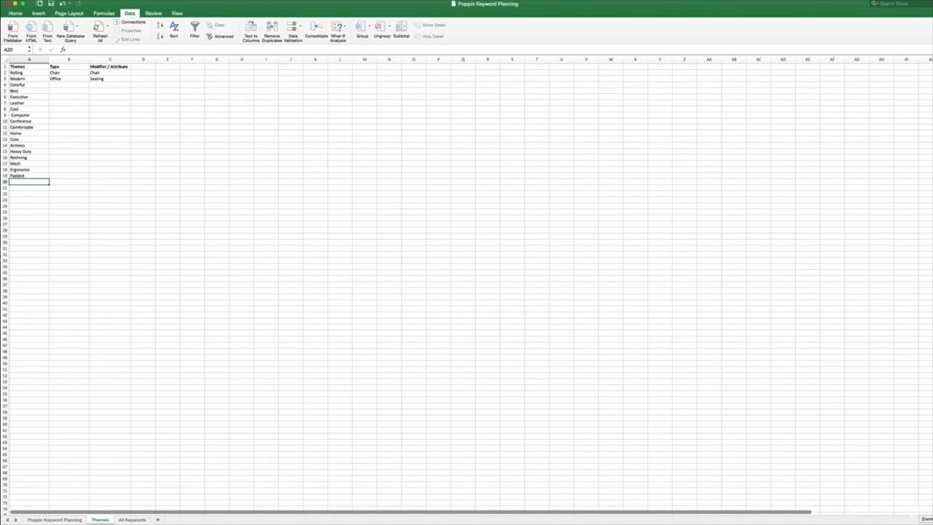
pyautogui.scroll(10, 467, 284)
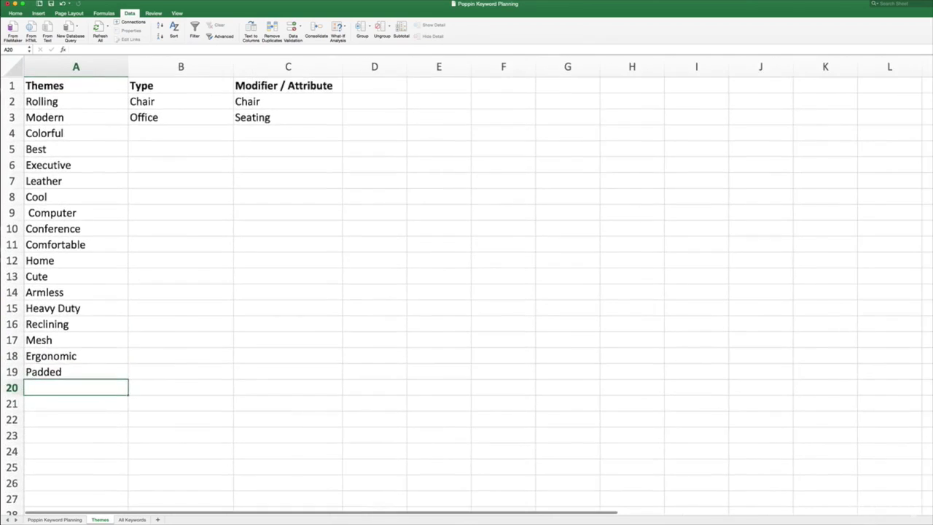
pyautogui.scroll(4, 466, 284)
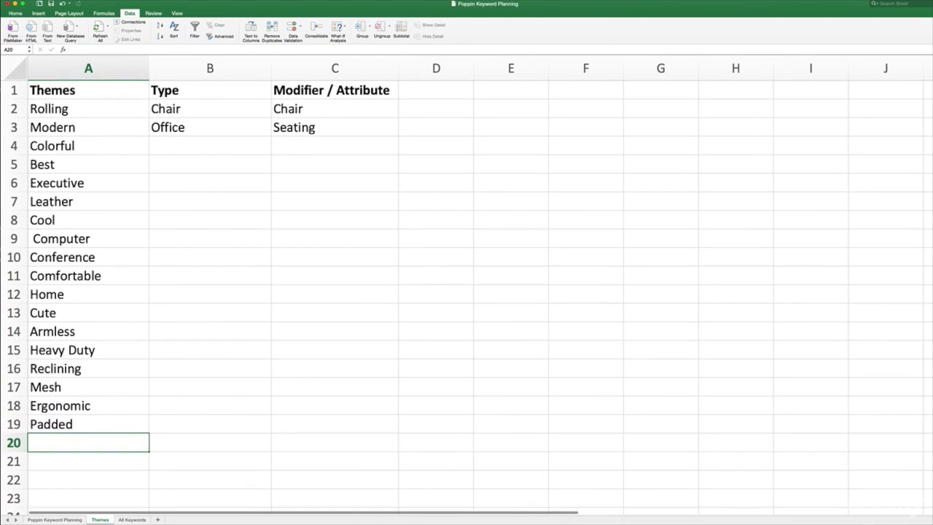
pyautogui.click(81, 111)
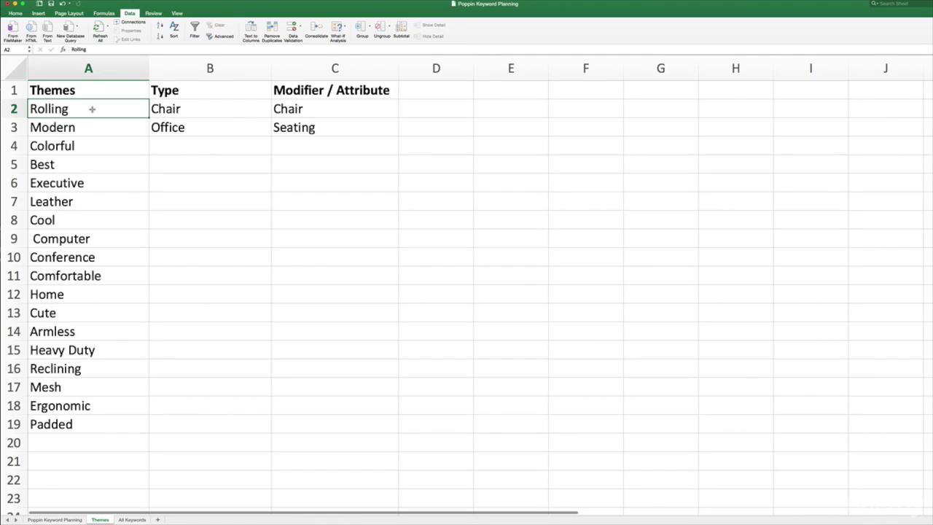
pyautogui.click(98, 127)
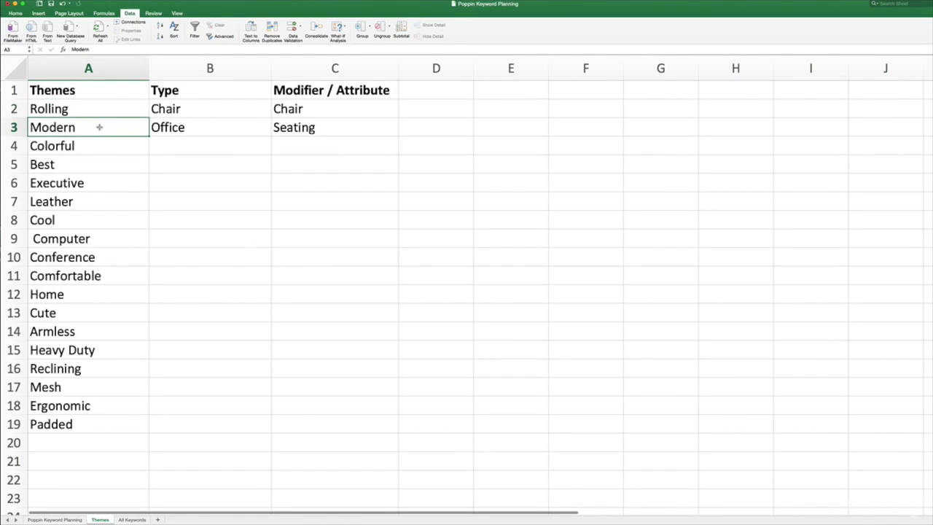
pyautogui.click(102, 139)
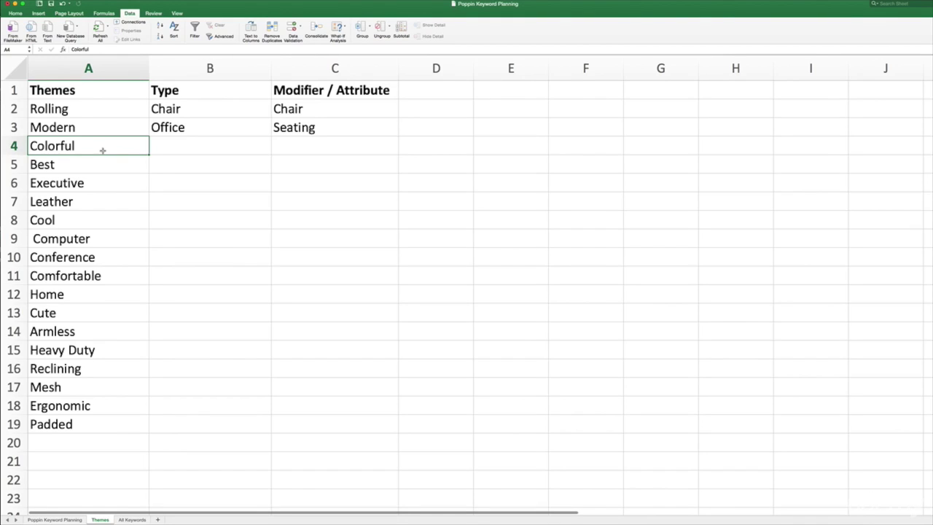
pyautogui.click(125, 179)
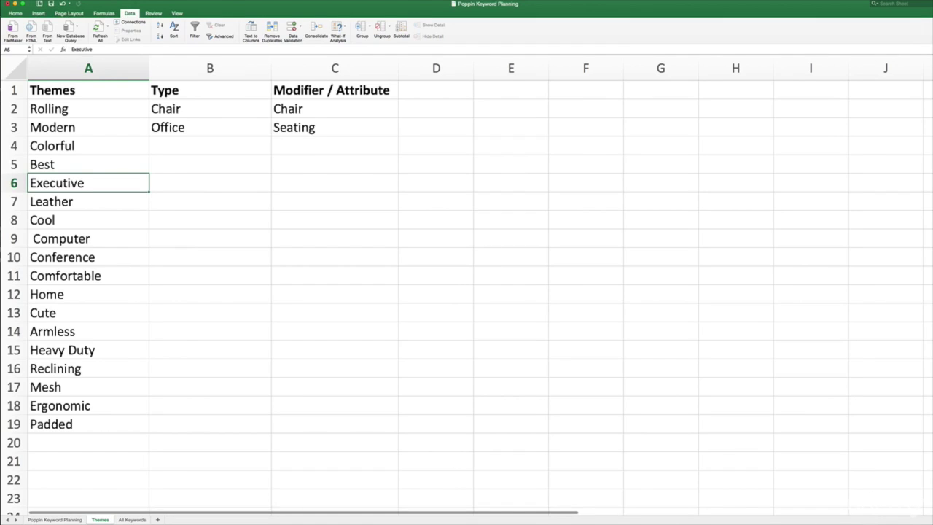
# - Review the Type column and the Chair and Seating modifiers
pyautogui.scroll(3, 466, 292)
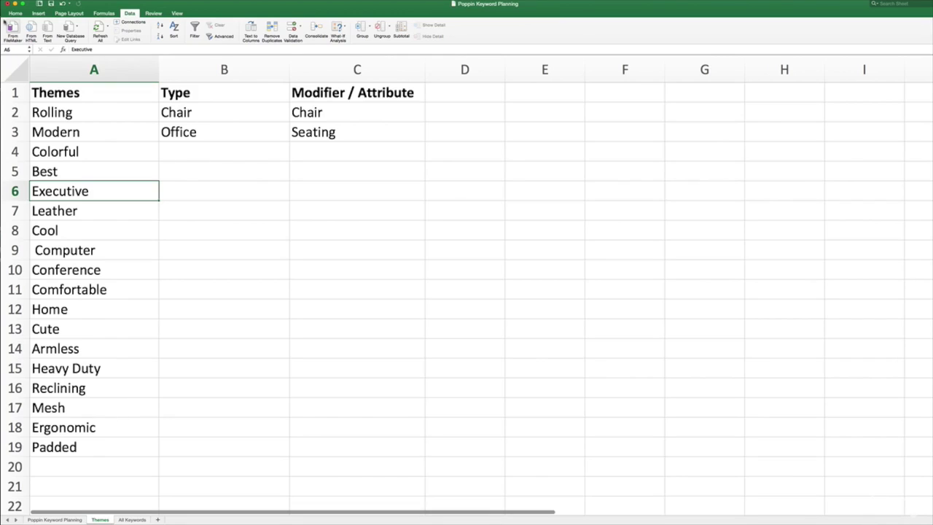
pyautogui.click(110, 114)
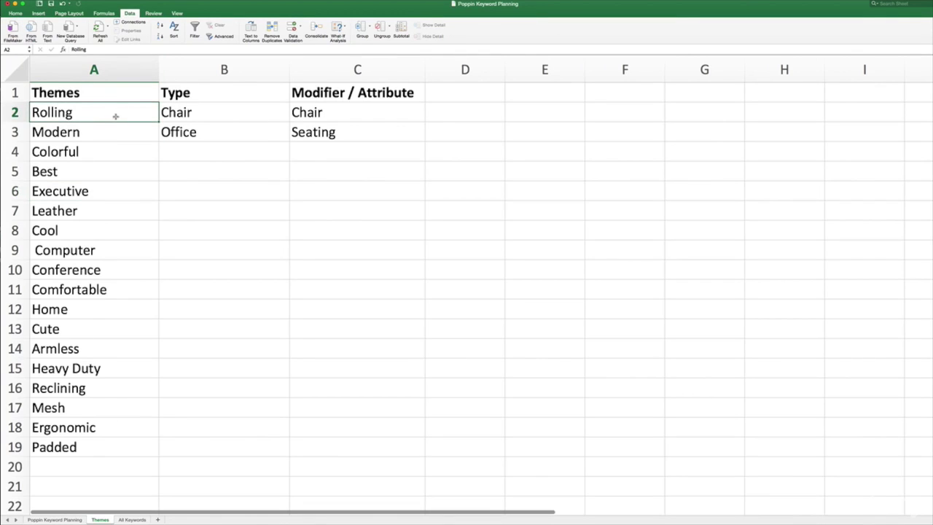
pyautogui.click(187, 98)
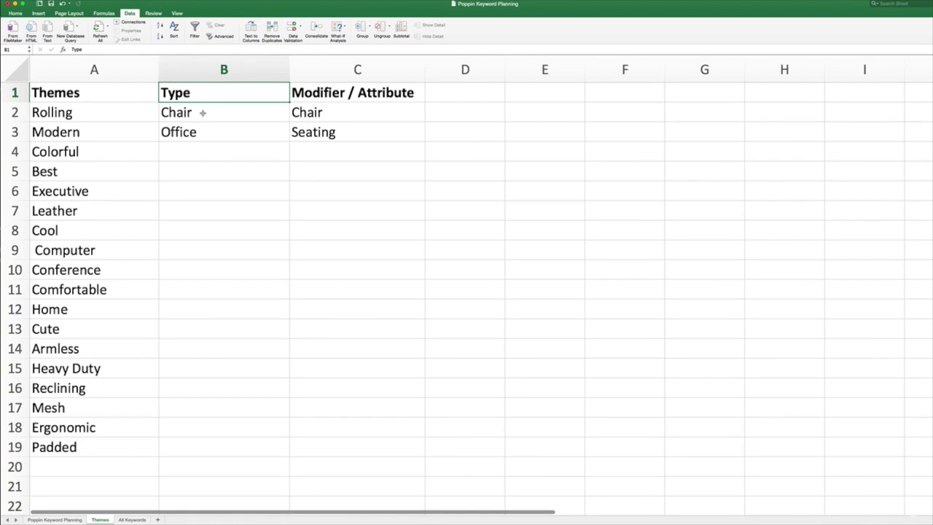
pyautogui.click(314, 119)
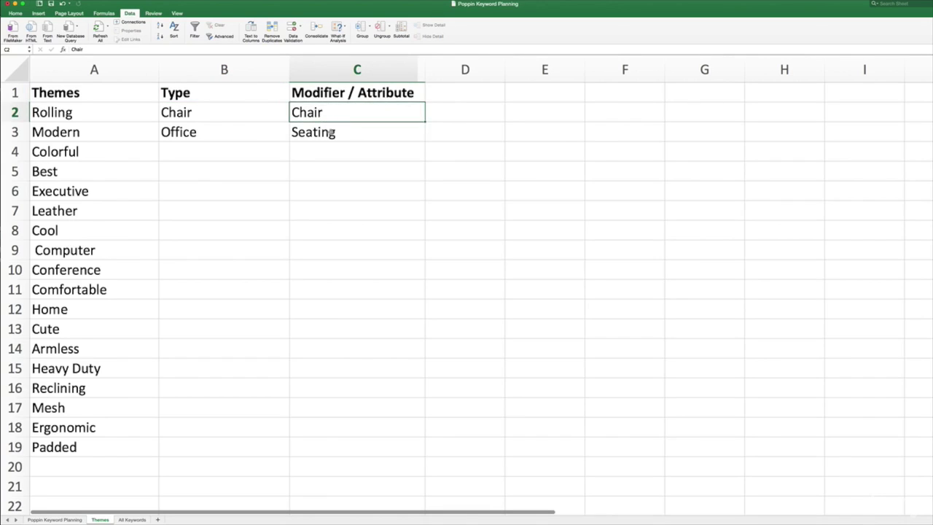
pyautogui.click(367, 133)
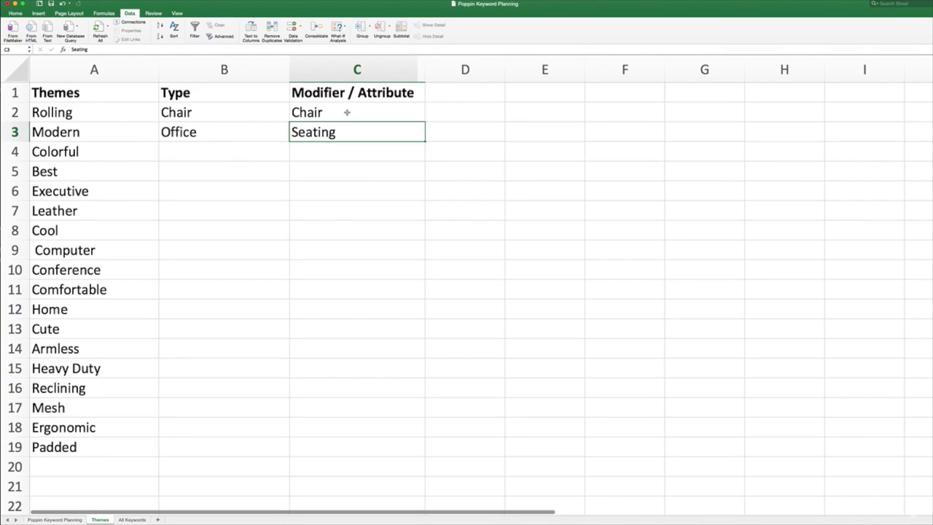
# - Replace Chair with Desk in cell B2 of the Themes sheet
pyautogui.click(193, 113)
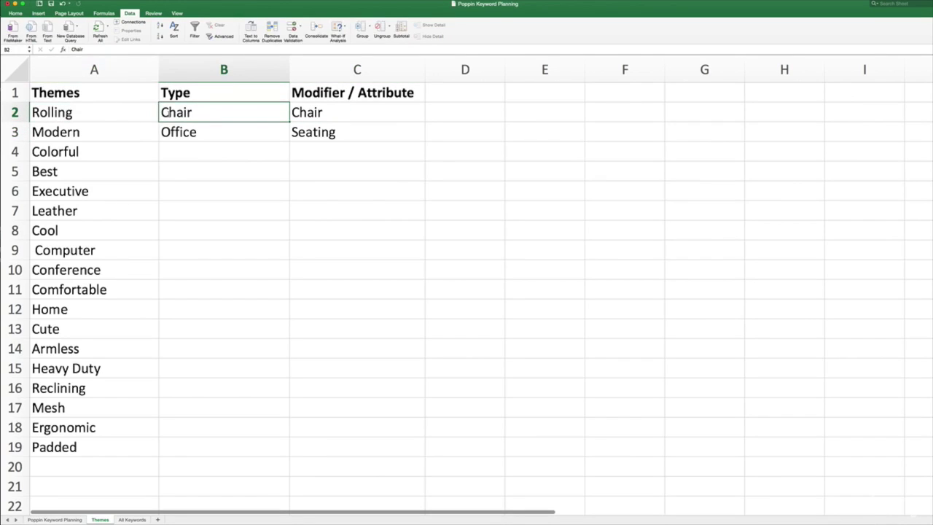
pyautogui.press('F2')
pyautogui.hotkey('shift', 'Left')
pyautogui.hotkey('shift', 'Left')
pyautogui.hotkey('shift', 'Left')
pyautogui.hotkey('shift', 'Left')
pyautogui.hotkey('shift', 'Left')
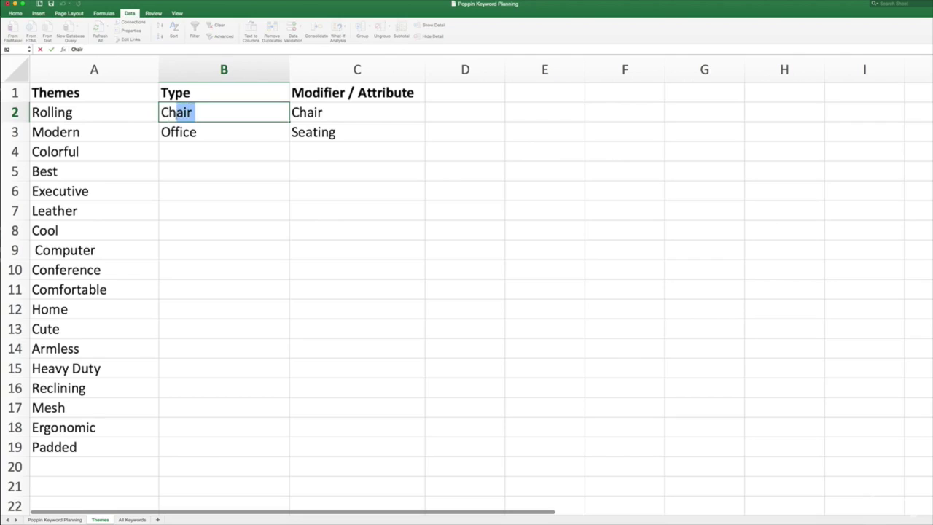
pyautogui.write('Desk')
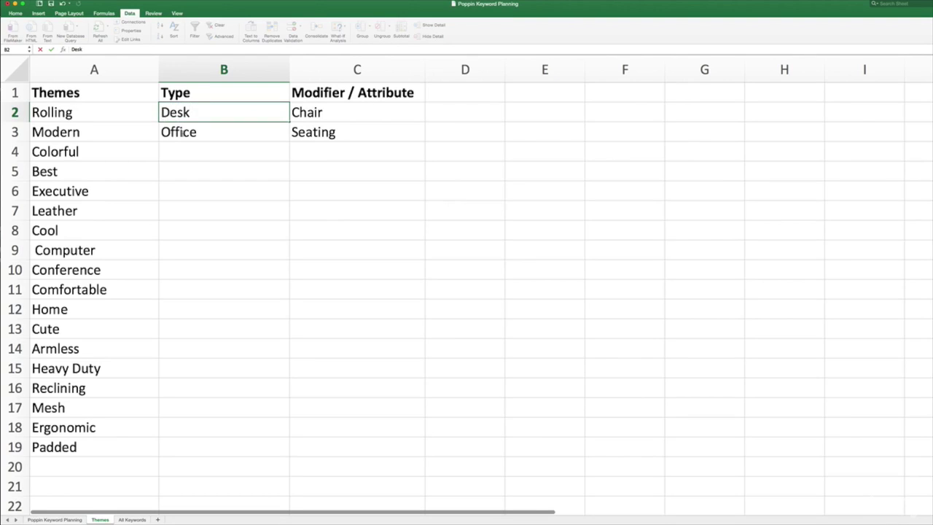
pyautogui.click(192, 156)
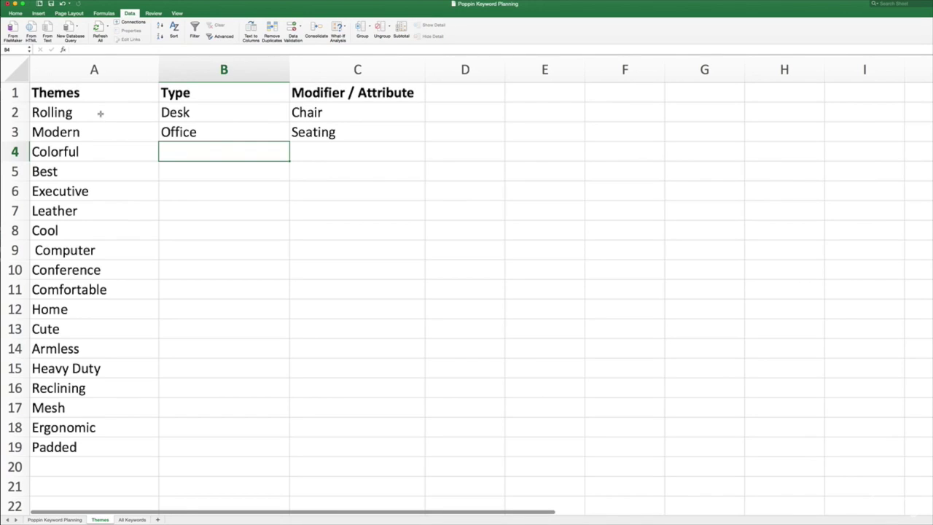
pyautogui.click(104, 113)
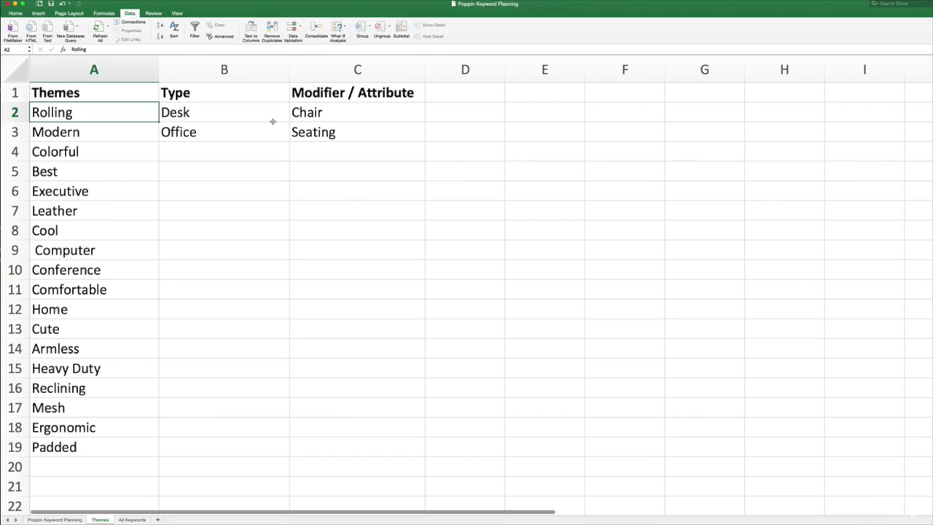
pyautogui.click(86, 136)
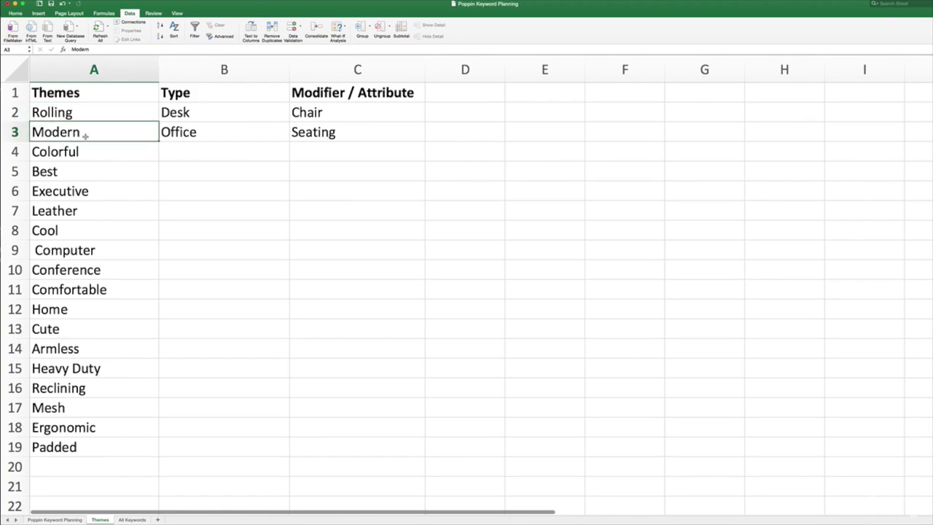
pyautogui.click(180, 116)
pyautogui.press('Tab')
pyautogui.click(127, 131)
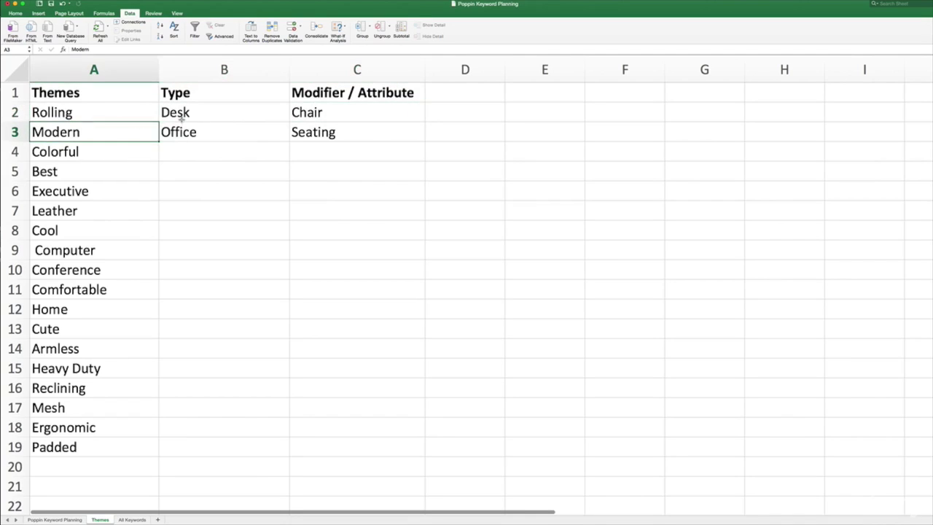
pyautogui.click(180, 117)
pyautogui.press('Tab')
pyautogui.press('Down')
pyautogui.click(146, 131)
pyautogui.press('Tab')
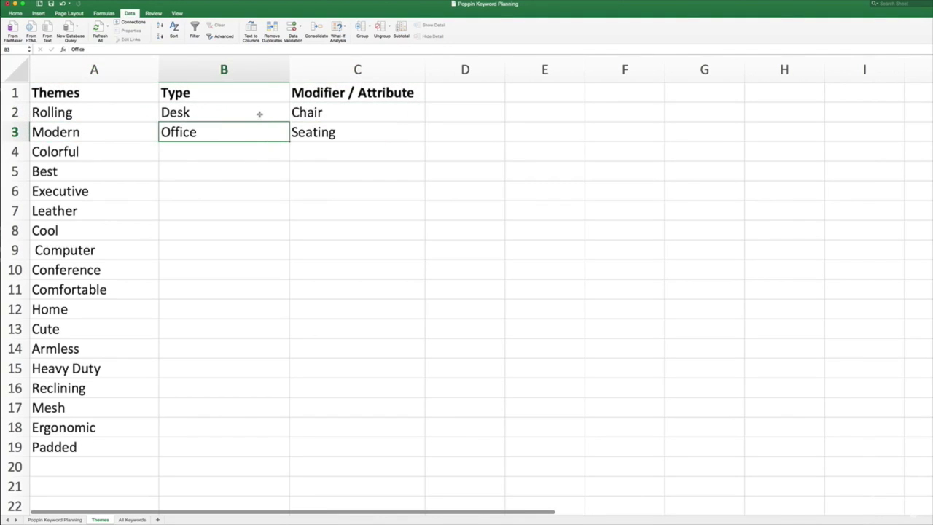
pyautogui.click(291, 112)
pyautogui.click(110, 133)
pyautogui.press('Tab')
pyautogui.press('Tab')
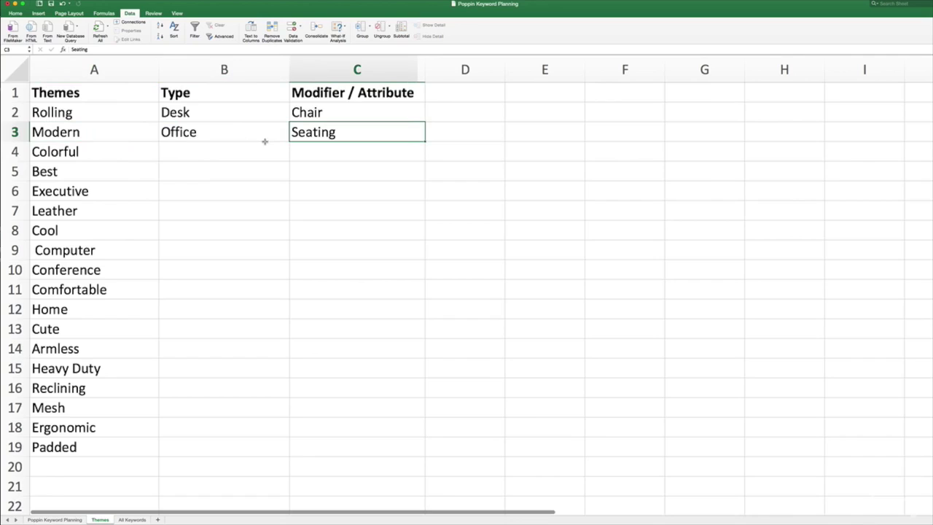
# - Glance at All Keywords, then return to Themes and check Rolling and its Chair modifier
pyautogui.click(137, 519)
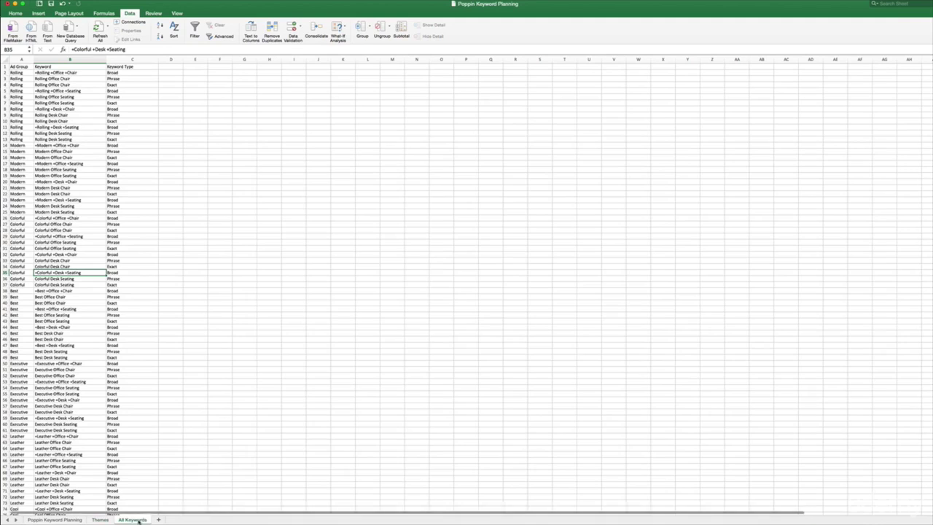
pyautogui.click(97, 519)
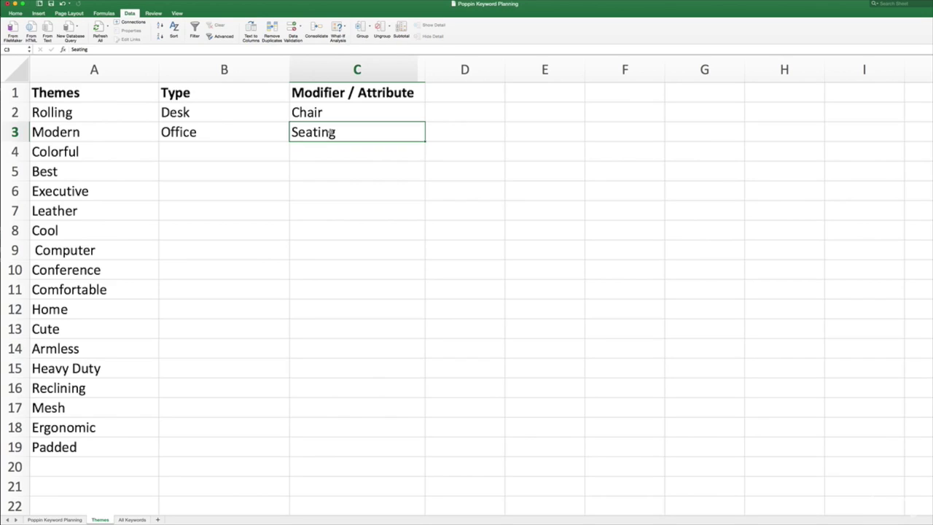
pyautogui.click(93, 118)
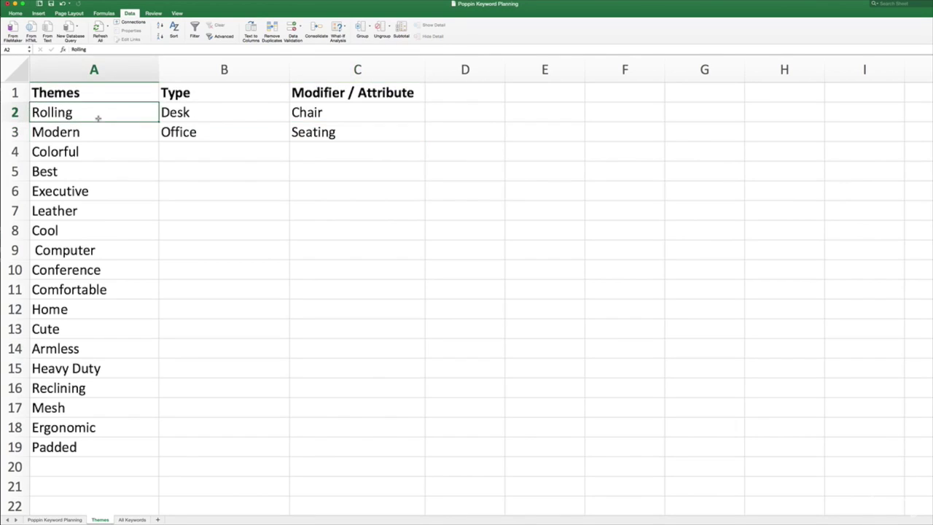
pyautogui.press('Right')
pyautogui.press('Right')
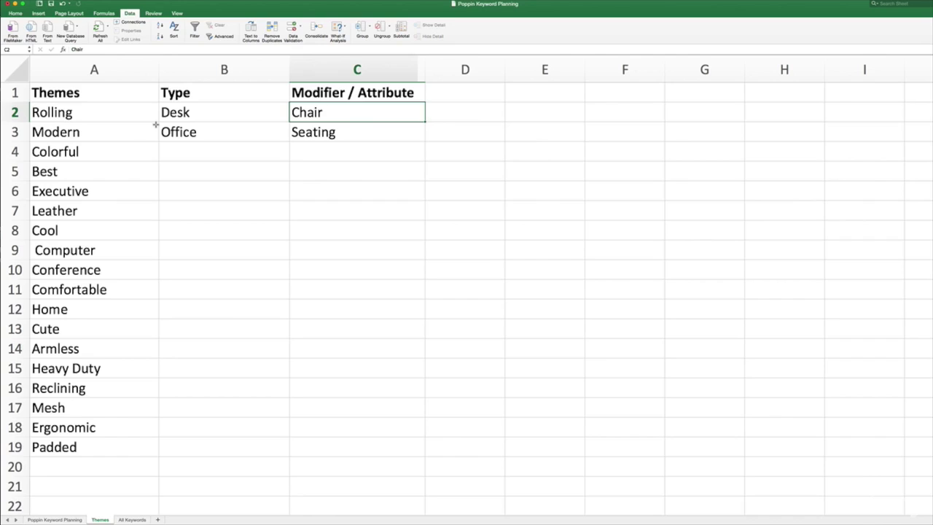
# - Switch to the All Keywords sheet and scroll back up to row 1
pyautogui.click(131, 519)
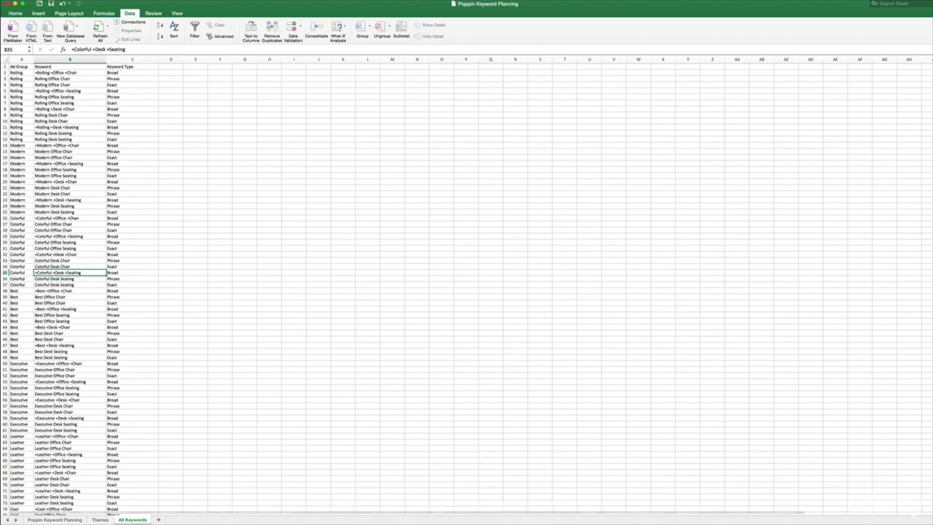
pyautogui.scroll(10, 466, 291)
pyautogui.scroll(3, 466, 292)
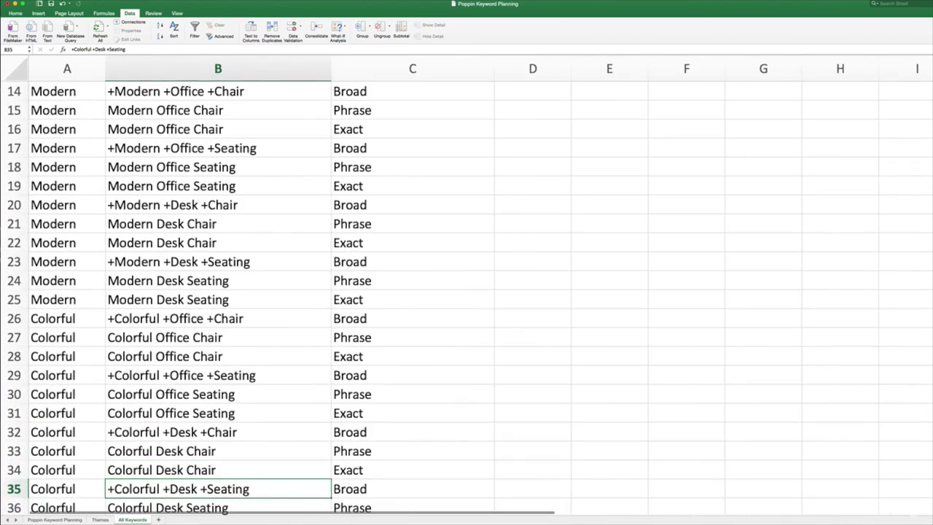
pyautogui.scroll(-2, 466, 291)
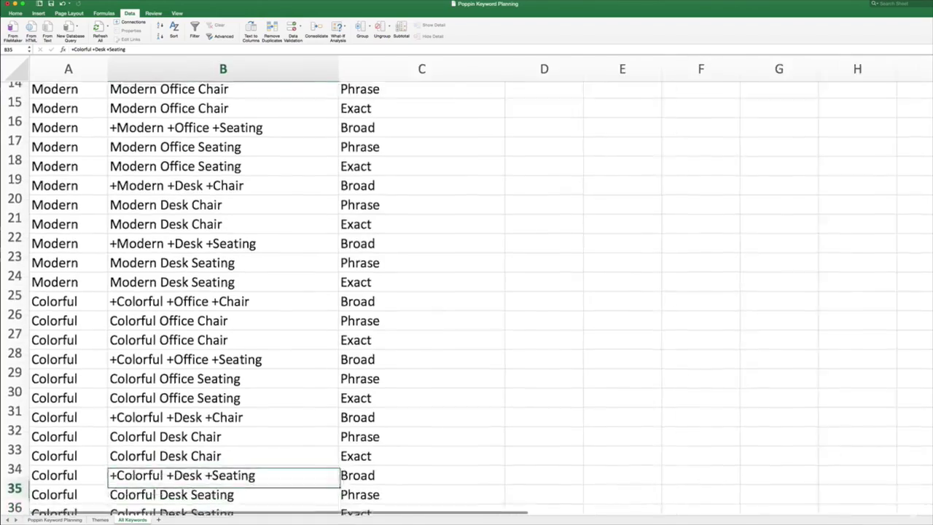
pyautogui.scroll(-3, 426, 376)
pyautogui.scroll(5, 424, 368)
pyautogui.scroll(-15, 423, 368)
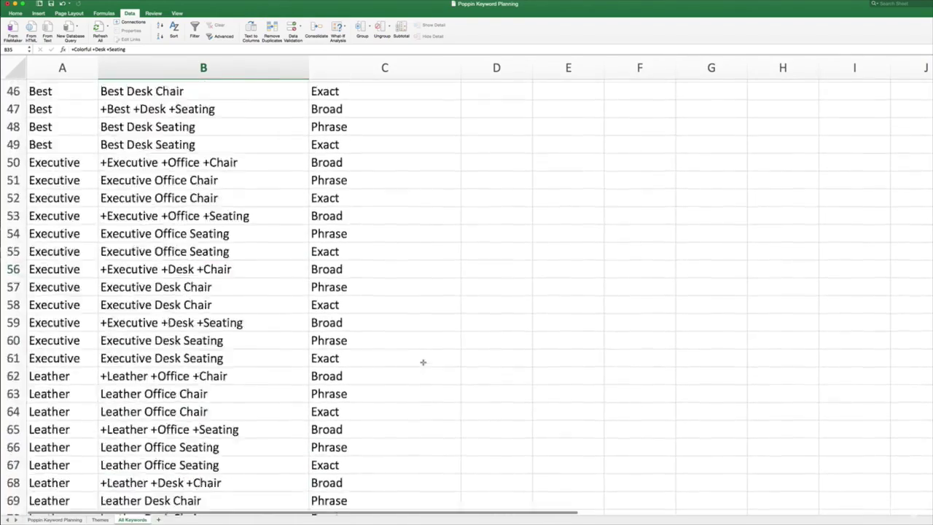
pyautogui.scroll(15, 423, 368)
pyautogui.scroll(-15, 427, 114)
pyautogui.scroll(10, 408, 152)
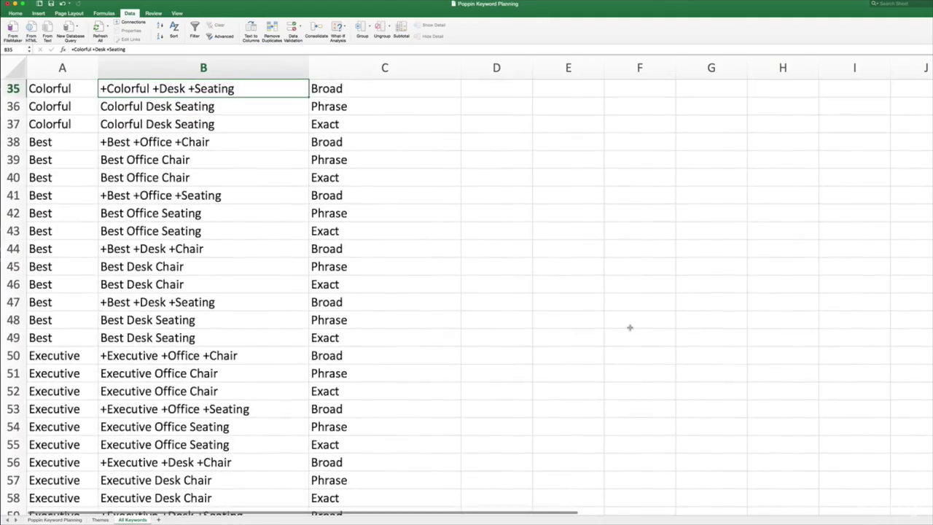
pyautogui.scroll(4, 638, 292)
pyautogui.scroll(5, 633, 255)
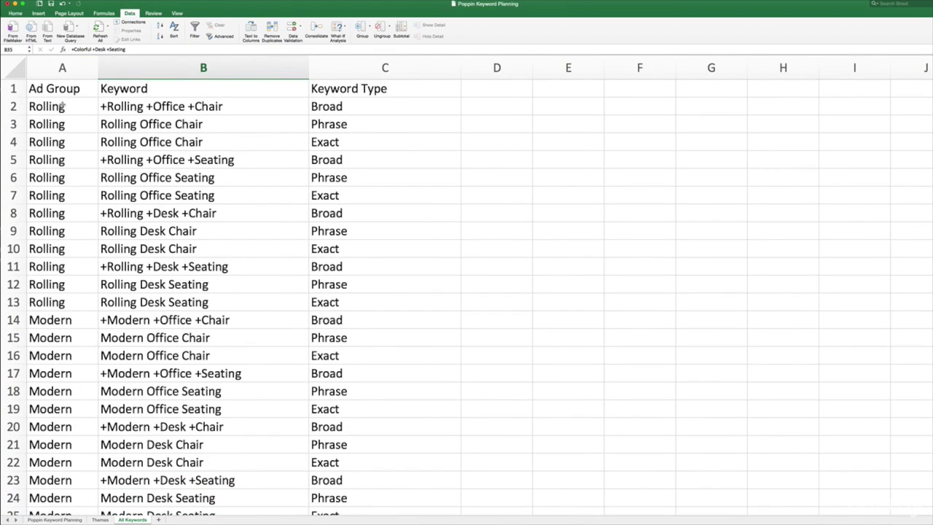
# - Select the Ad Group column and the twelve Rolling rows, then inspect the Phrase and Exact types
pyautogui.click(55, 68)
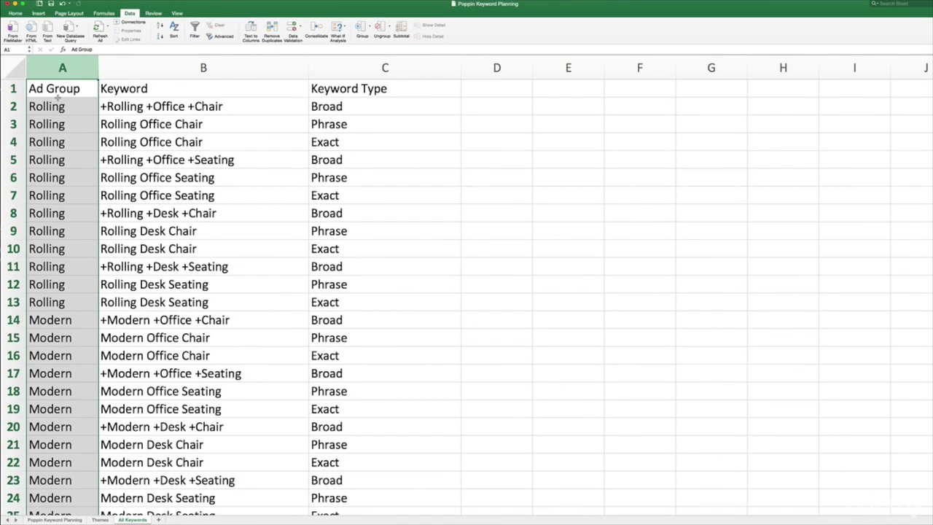
pyautogui.click(58, 108)
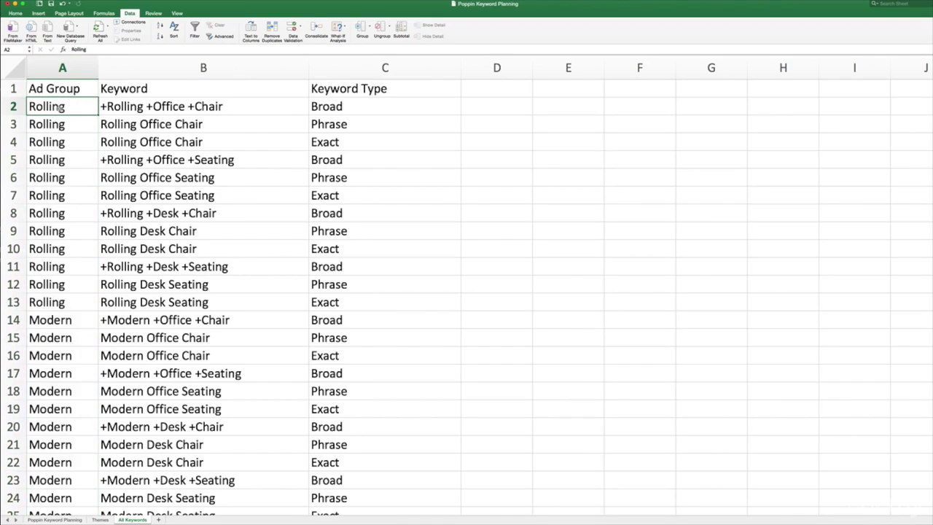
pyautogui.keyDown('shift'); pyautogui.click(62, 302); pyautogui.keyUp('shift')
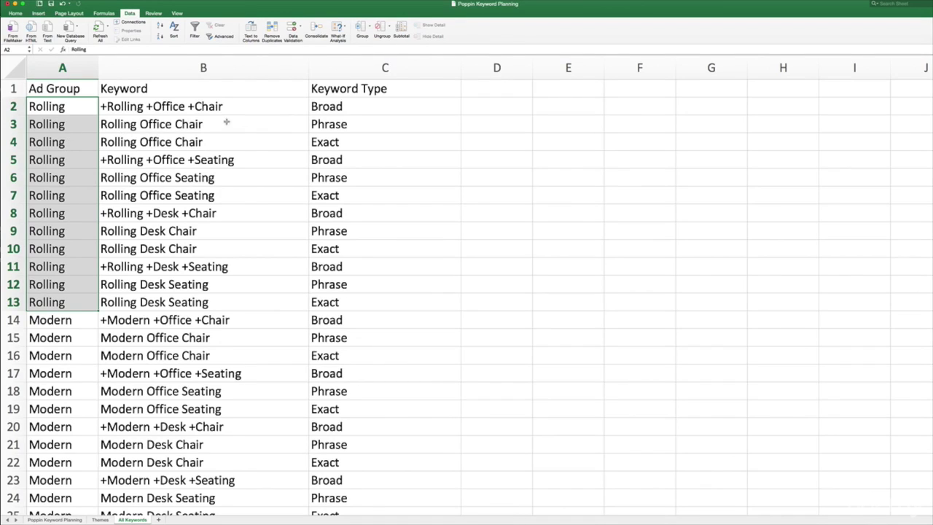
pyautogui.click(179, 108)
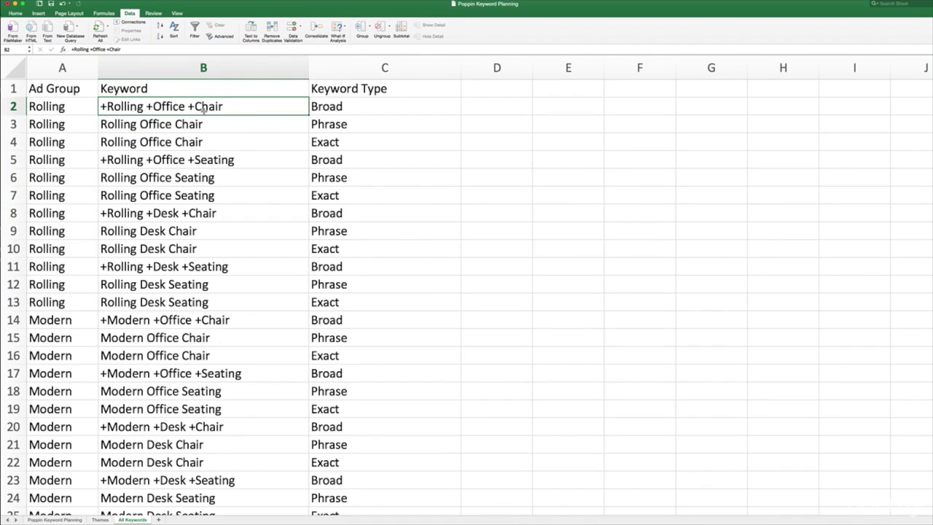
pyautogui.moveTo(210, 128); pyautogui.dragTo(218, 144)
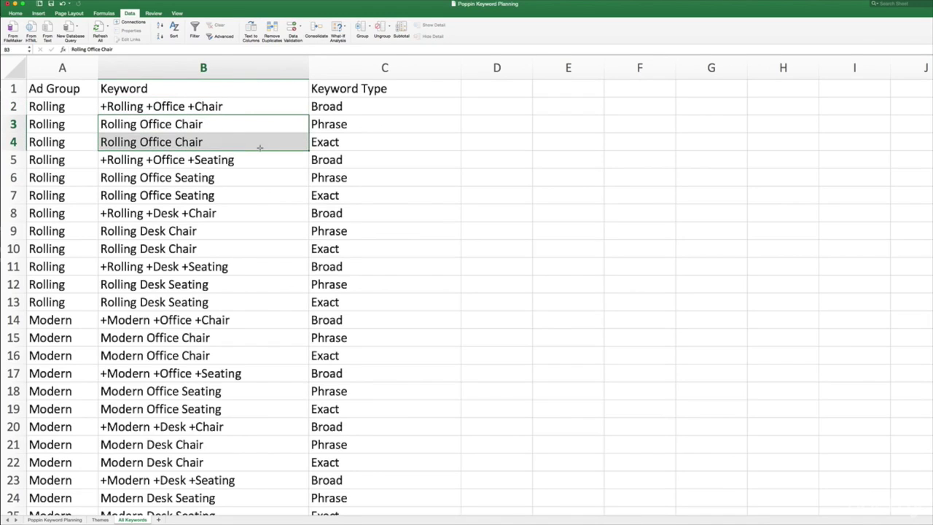
pyautogui.click(336, 128)
pyautogui.press('Down')
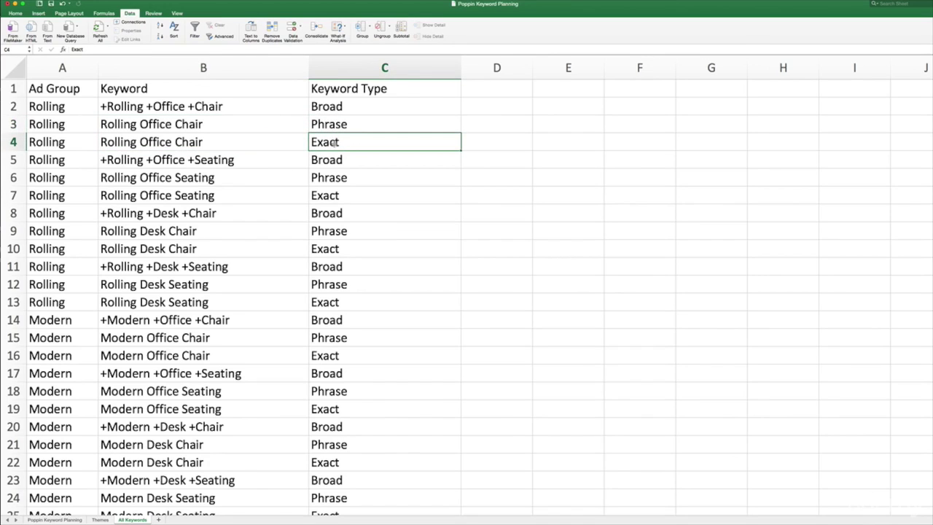
pyautogui.click(331, 124)
# - Select the broad, phrase and exact Rolling Office Chair keyword variants and the Broad type
pyautogui.click(285, 124)
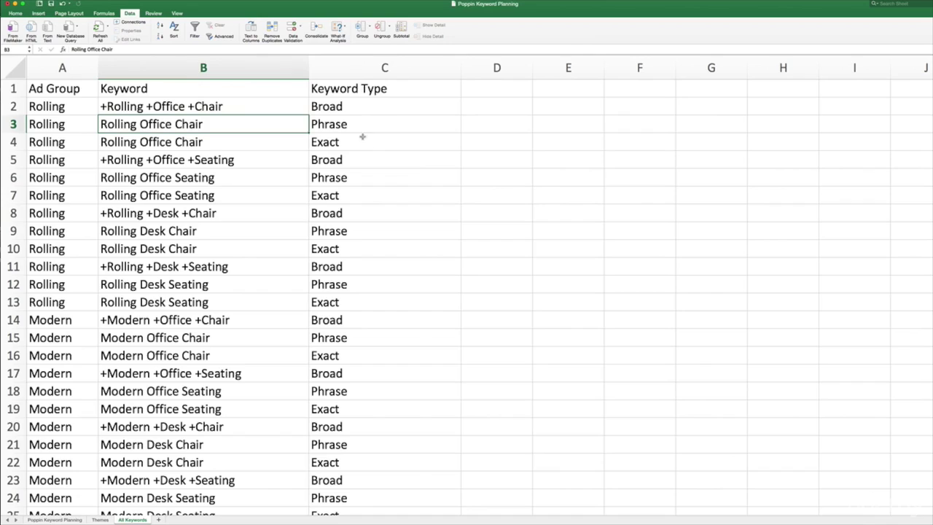
pyautogui.click(221, 143)
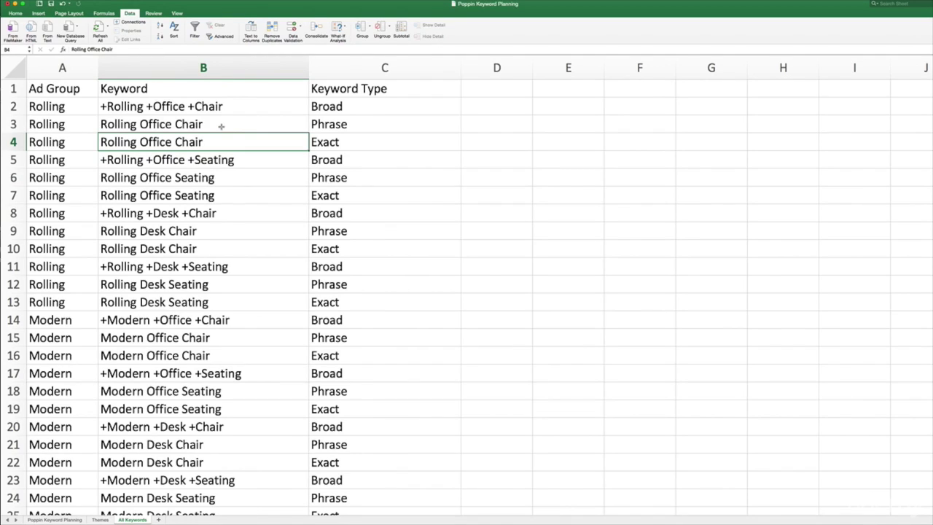
pyautogui.click(221, 126)
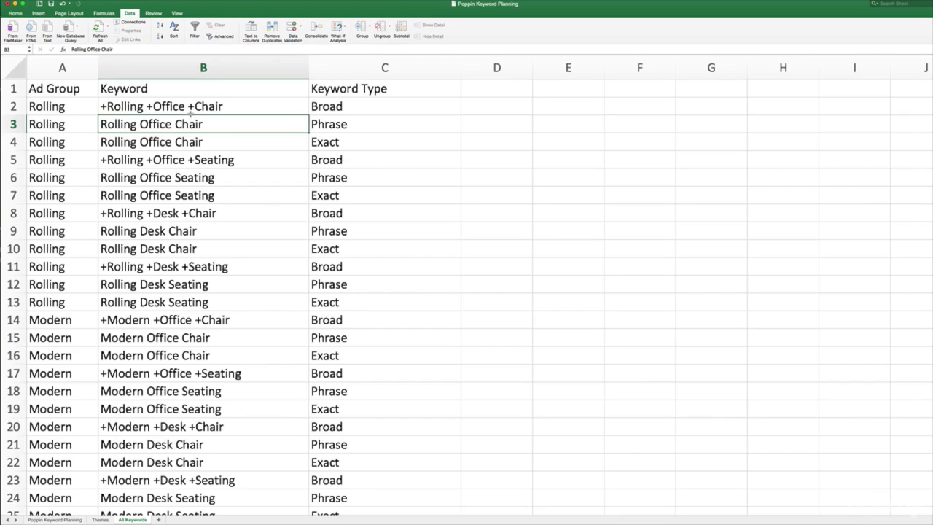
pyautogui.click(191, 107)
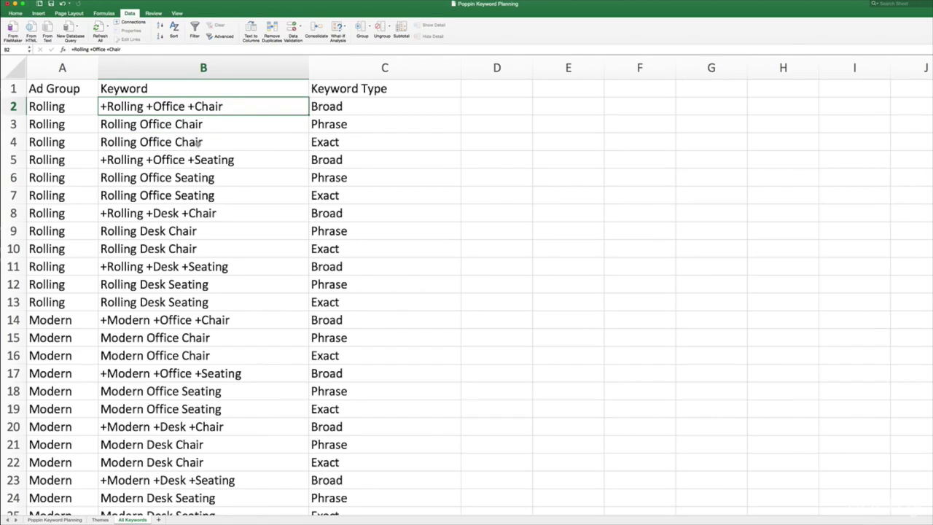
pyautogui.moveTo(206, 145); pyautogui.dragTo(200, 108)
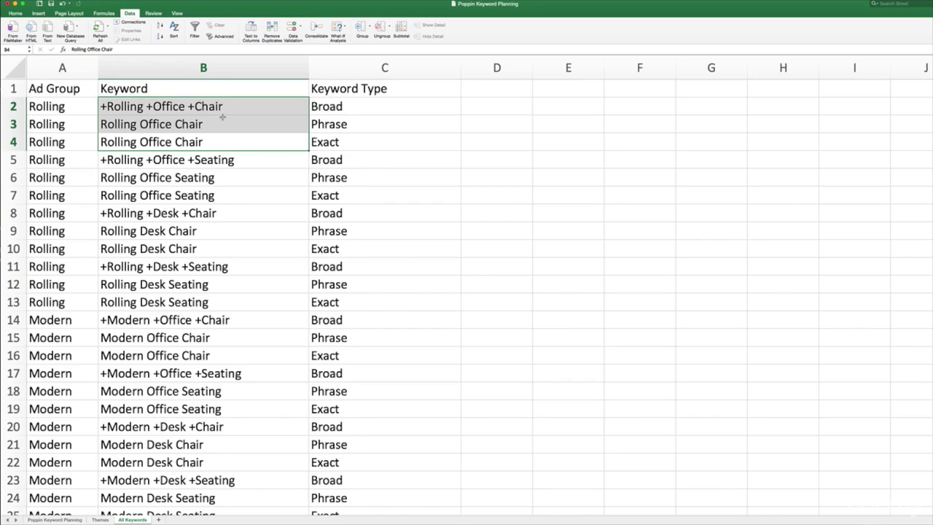
pyautogui.click(208, 109)
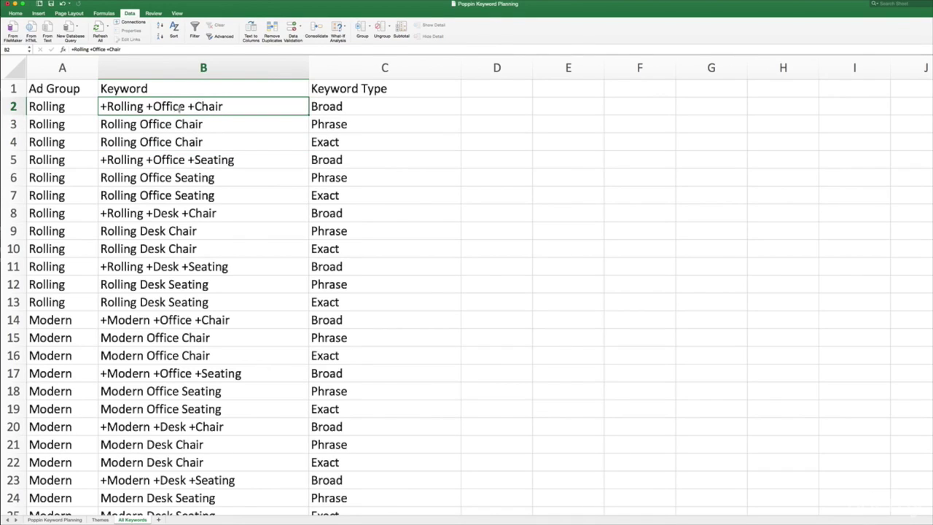
pyautogui.click(368, 106)
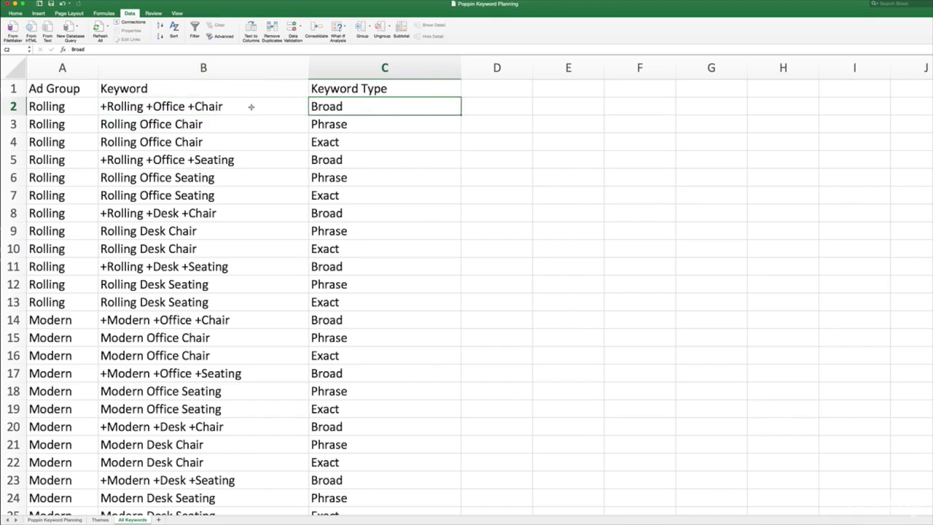
pyautogui.click(248, 107)
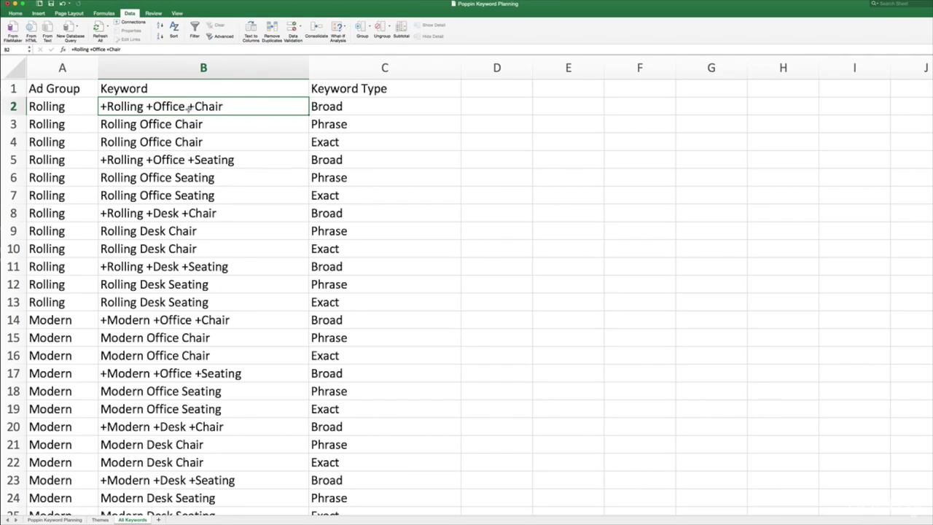
# - Start editing B2, cancel it, then check the phrase and exact Rolling Office Seating keywords
pyautogui.doubleClick(147, 105)
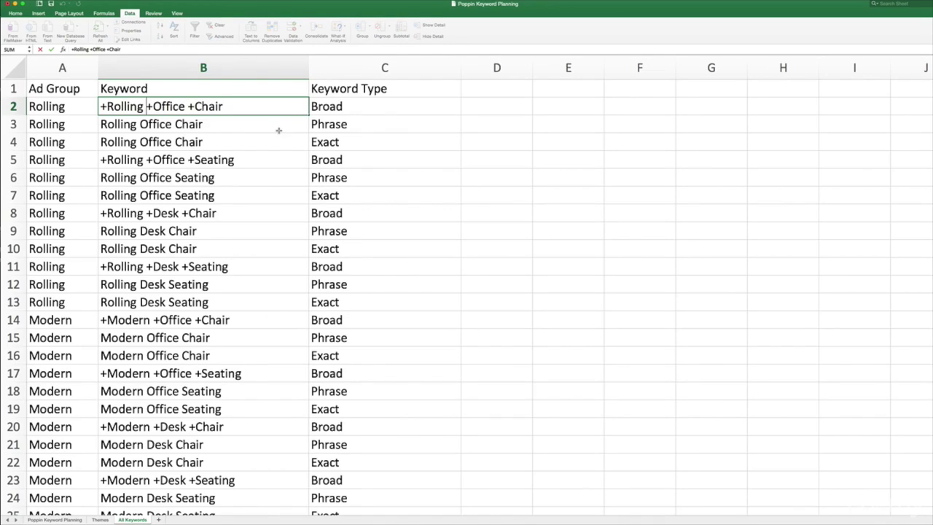
pyautogui.click(223, 127)
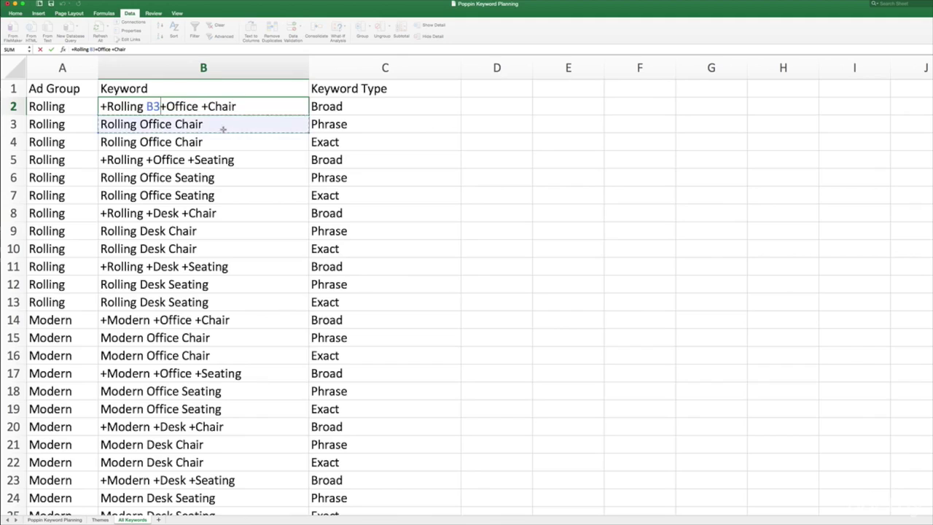
pyautogui.press('Escape')
pyautogui.click(198, 131)
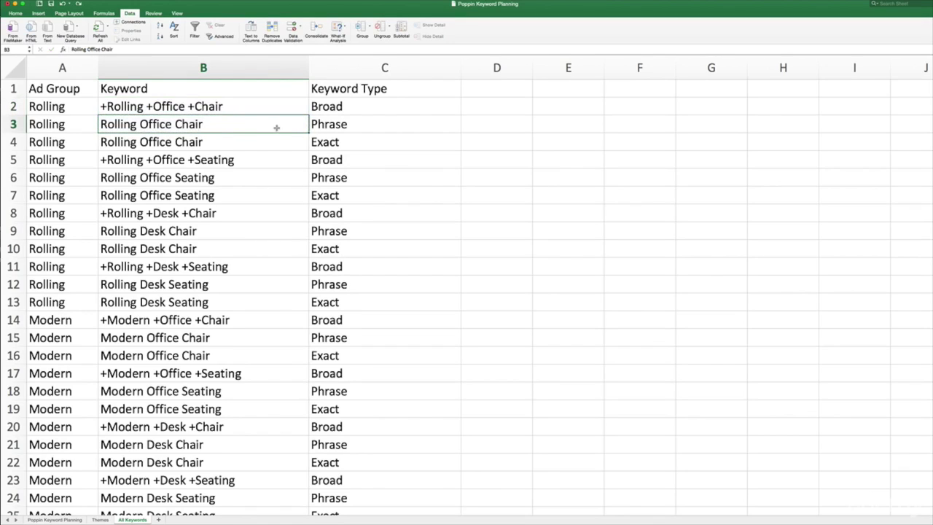
pyautogui.click(271, 141)
pyautogui.click(251, 177)
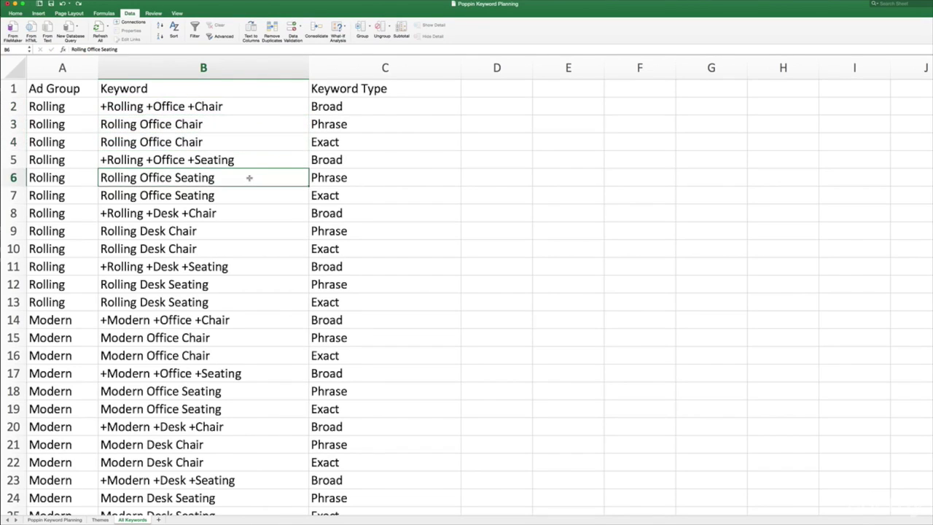
pyautogui.click(241, 195)
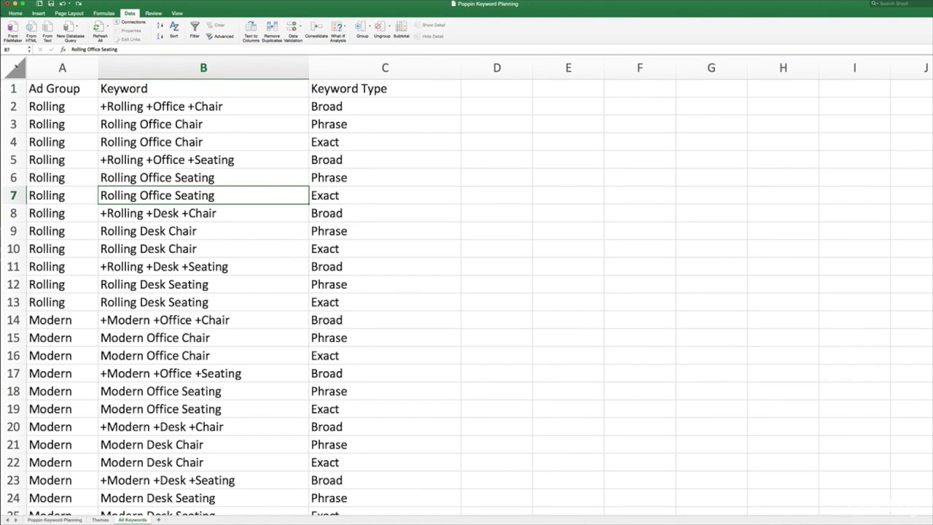
# - Select the whole worksheet and turn on filtering for the header row
pyautogui.click(16, 67)
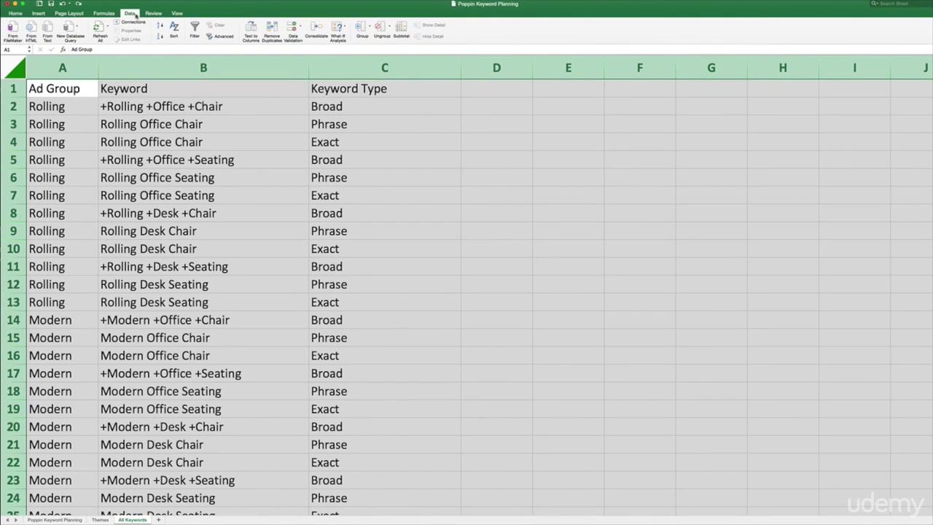
pyautogui.click(103, 13)
pyautogui.click(70, 14)
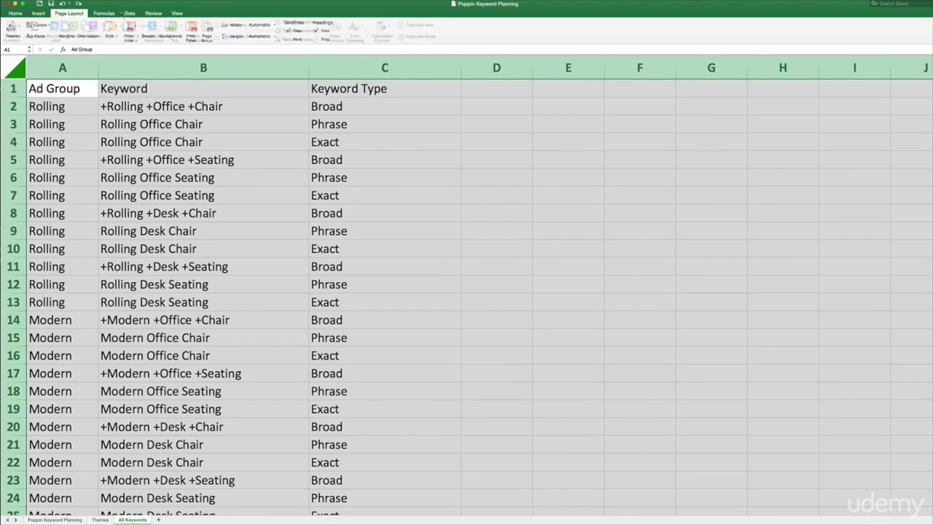
pyautogui.click(129, 13)
pyautogui.click(194, 30)
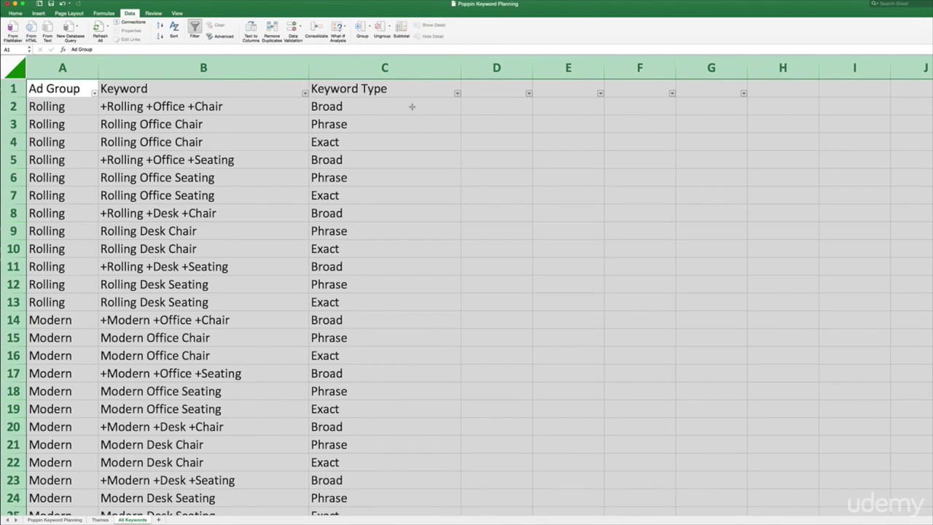
# - Filter Keyword Type to show only Phrase rows by excluding Exact and Broad
pyautogui.click(411, 106)
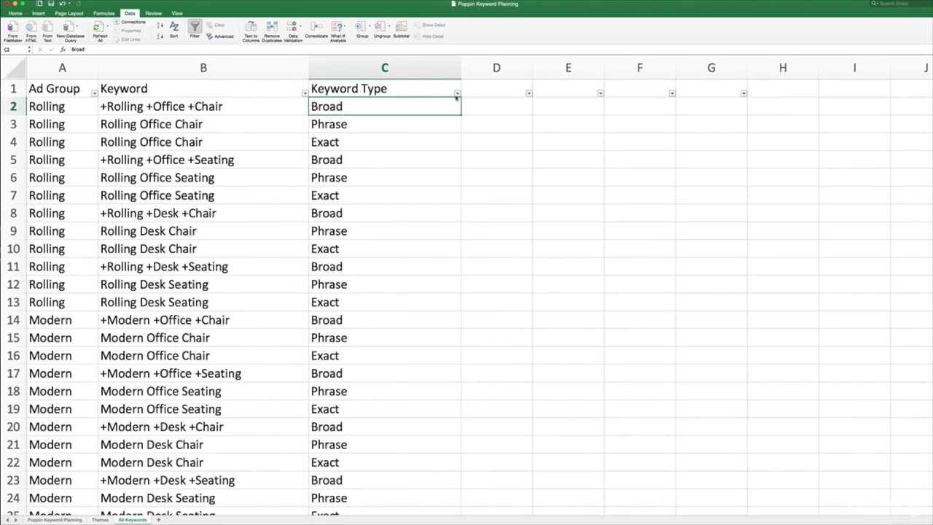
pyautogui.click(457, 94)
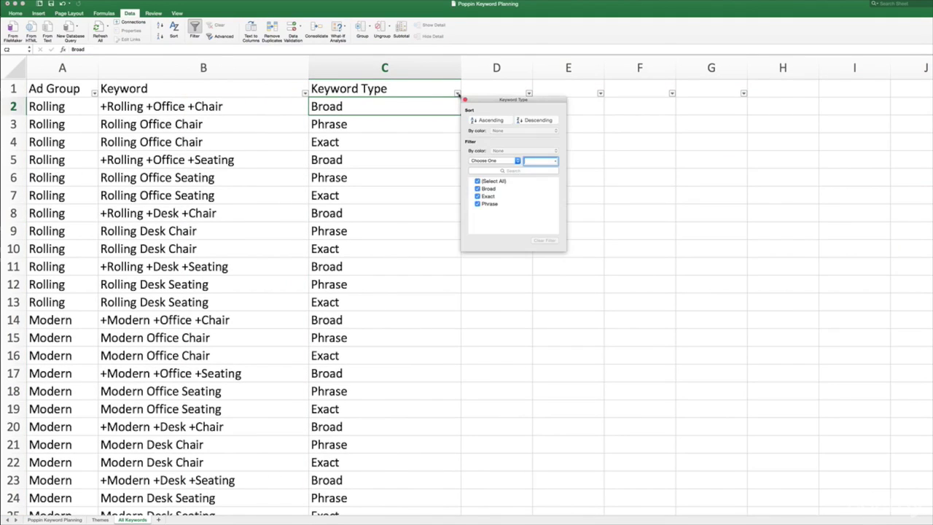
pyautogui.click(477, 197)
pyautogui.click(479, 208)
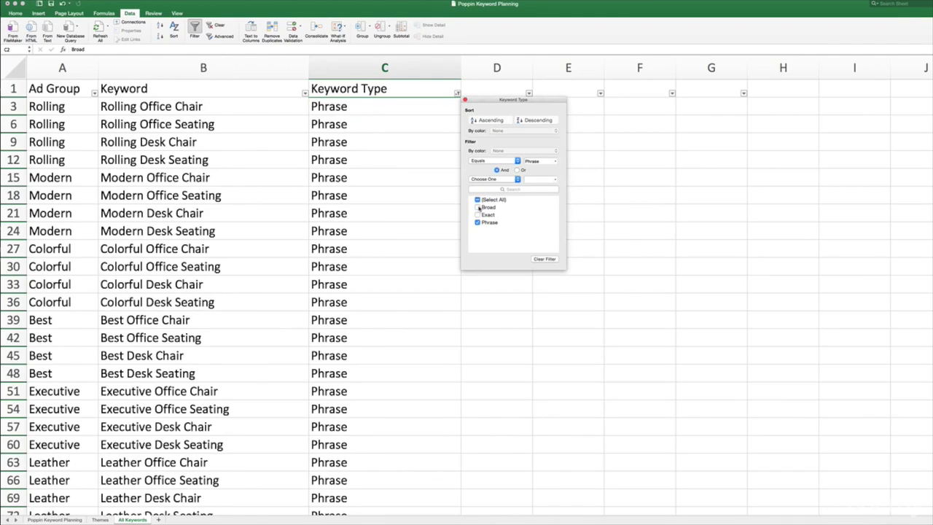
pyautogui.click(465, 100)
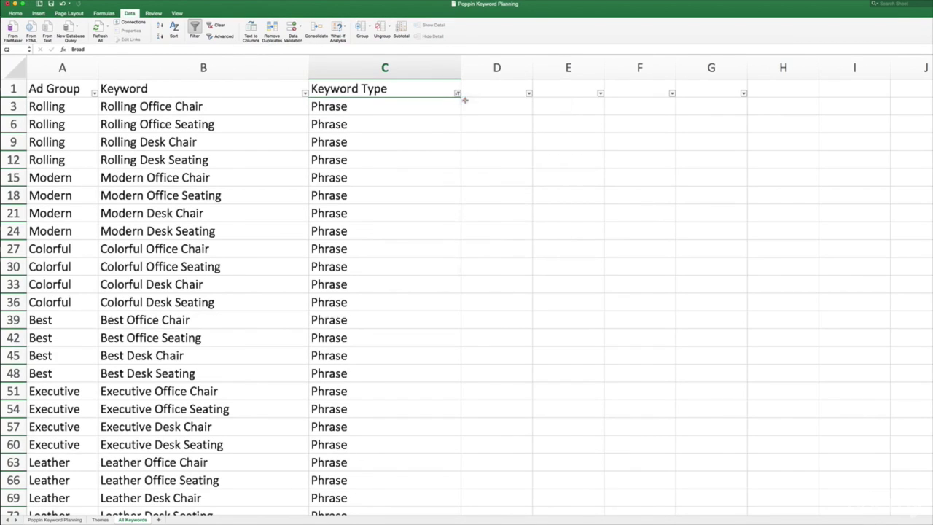
pyautogui.scroll(-5, 364, 197)
pyautogui.scroll(-8, 349, 270)
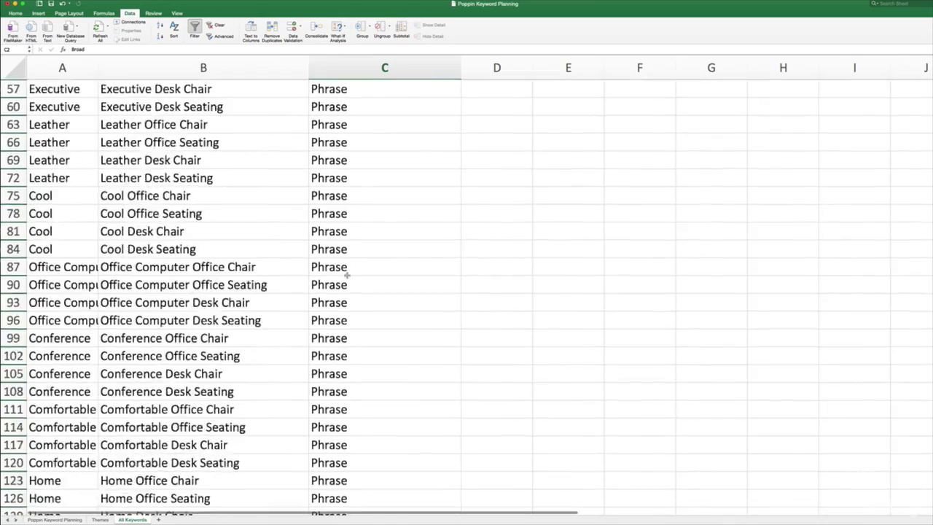
pyautogui.scroll(-7, 343, 280)
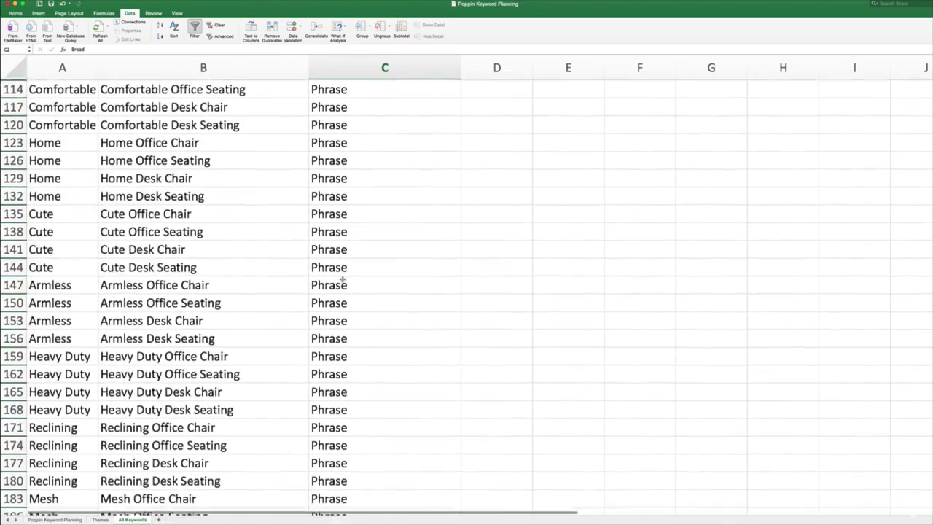
pyautogui.scroll(15, 342, 280)
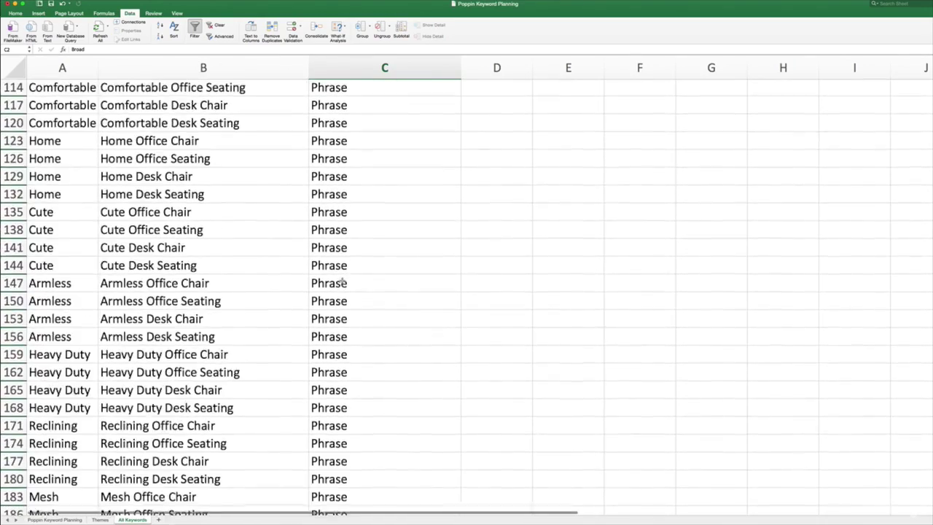
# - Check the Rolling Office Chair and Phrase cells, then select the entire Keyword column B
pyautogui.click(223, 67)
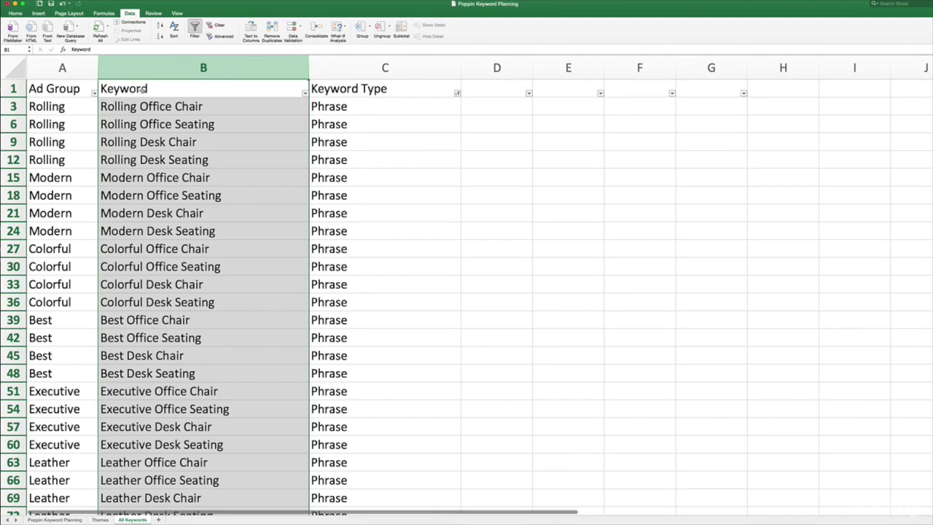
pyautogui.click(165, 110)
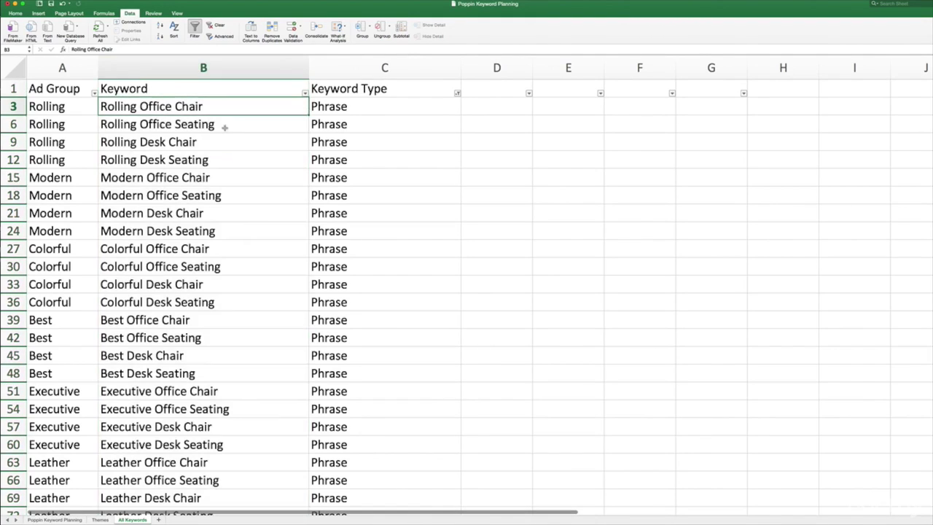
pyautogui.moveTo(166, 109)
pyautogui.mouseDown()
pyautogui.moveTo(168, 160)
pyautogui.moveTo(170, 108)
pyautogui.mouseUp()
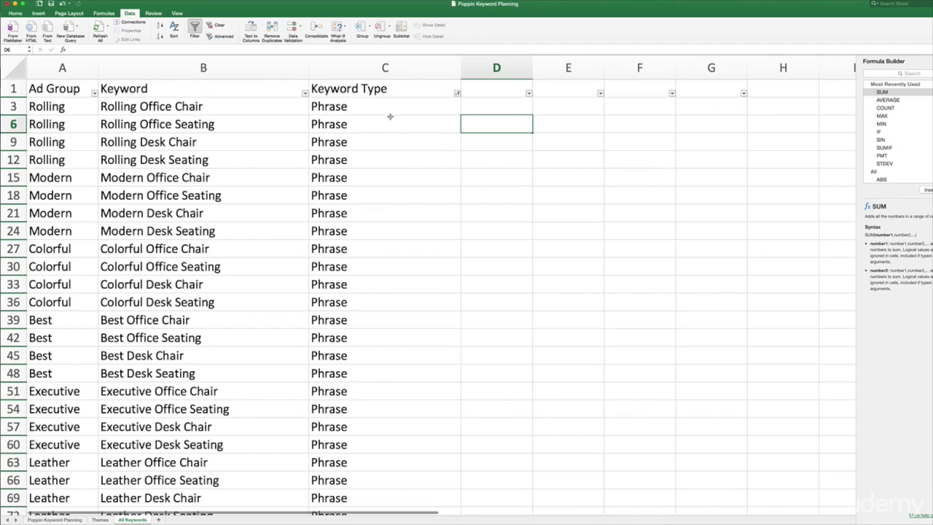
pyautogui.click(337, 107)
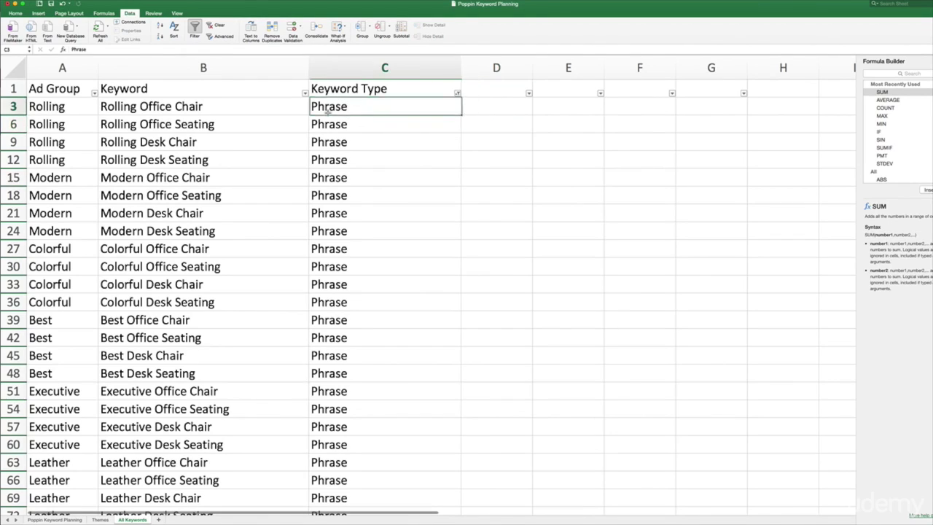
pyautogui.click(207, 110)
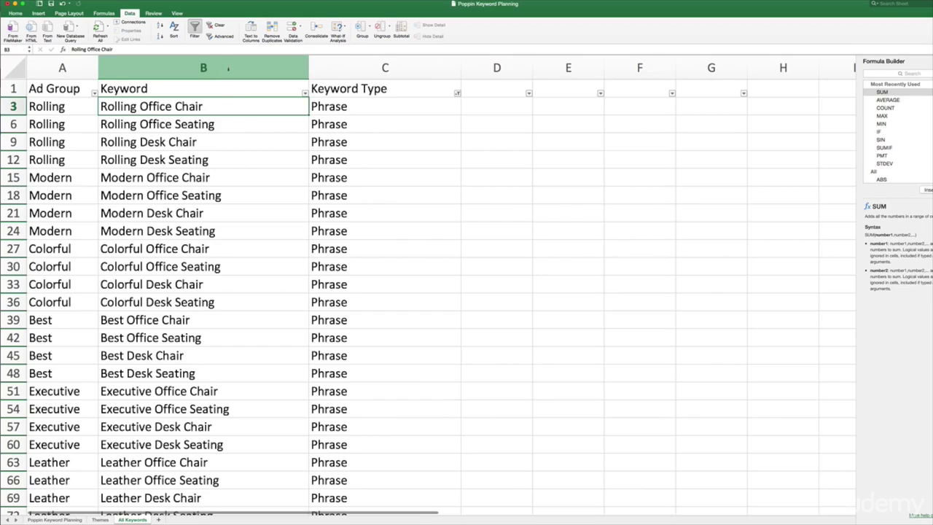
pyautogui.click(227, 67)
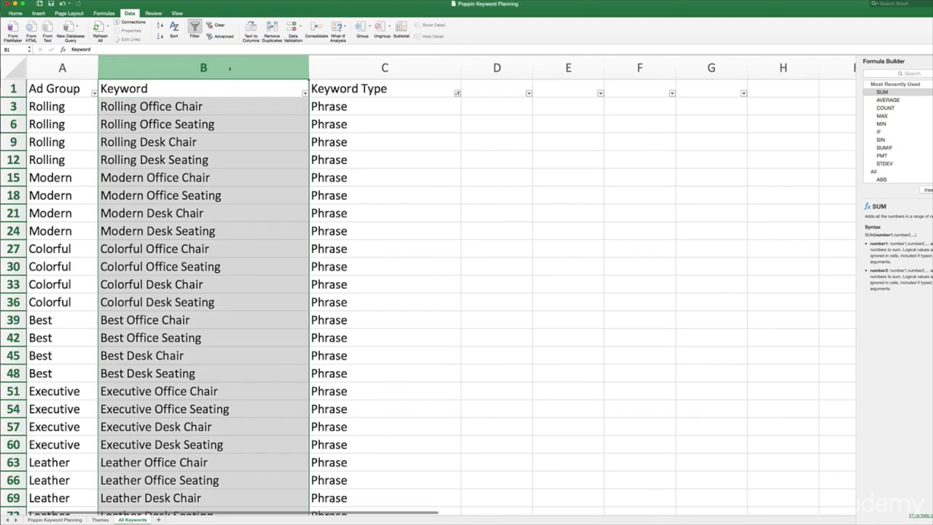
# - Insert a widened blank column B before Keyword and begin typing 'Formatte' as its header
pyautogui.rightClick(229, 66)
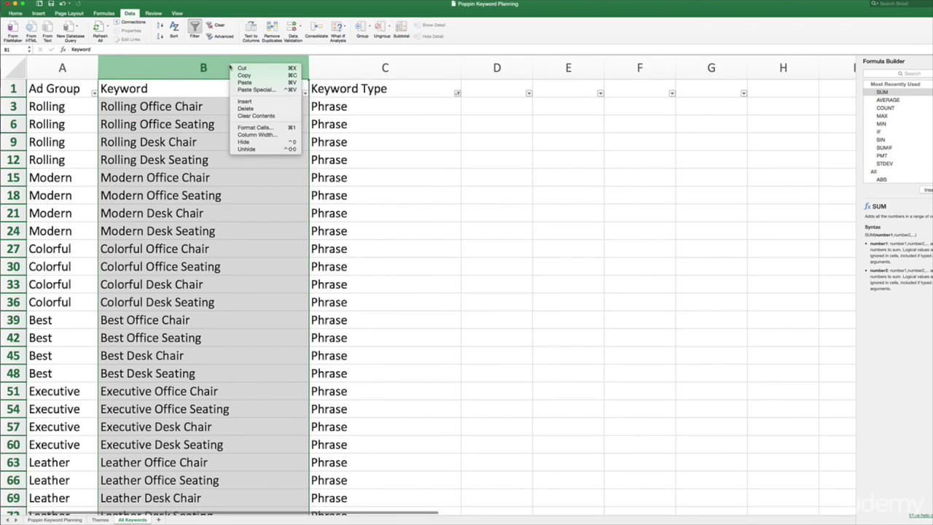
pyautogui.click(258, 103)
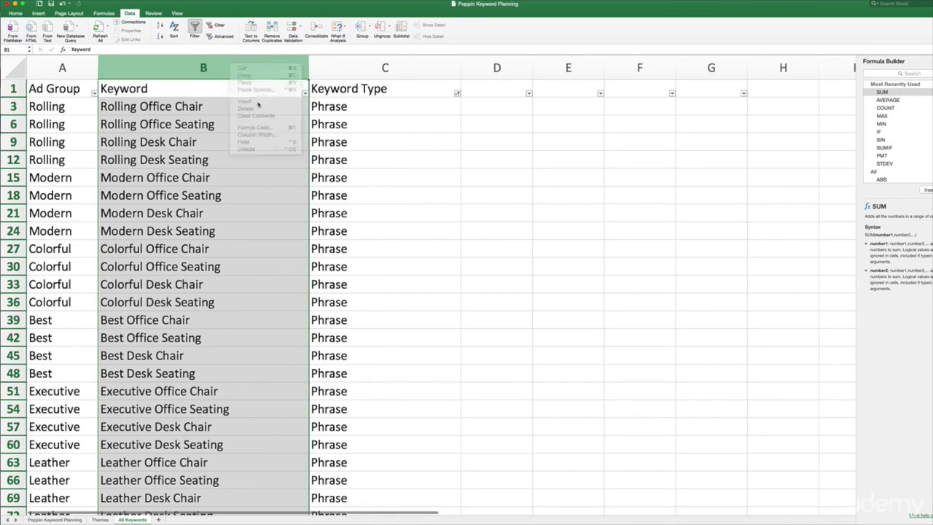
pyautogui.moveTo(169, 66); pyautogui.dragTo(219, 66)
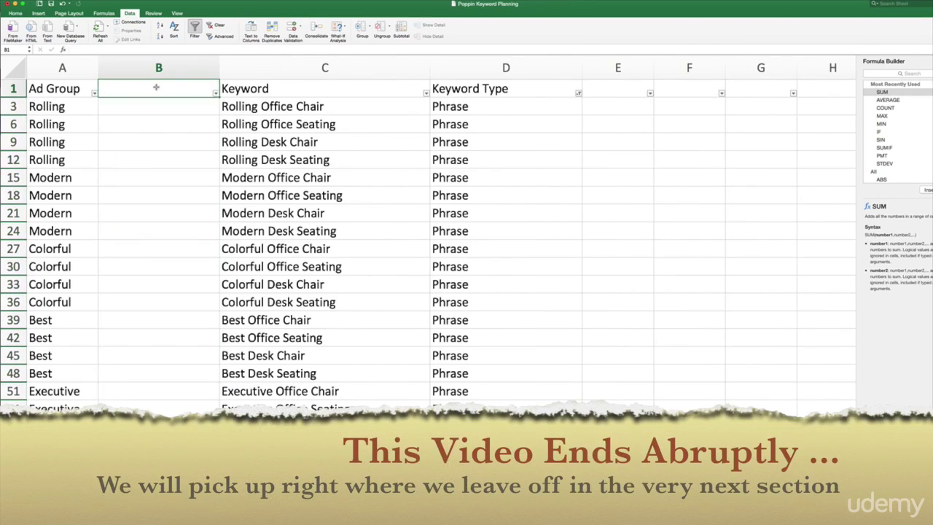
pyautogui.doubleClick(156, 87)
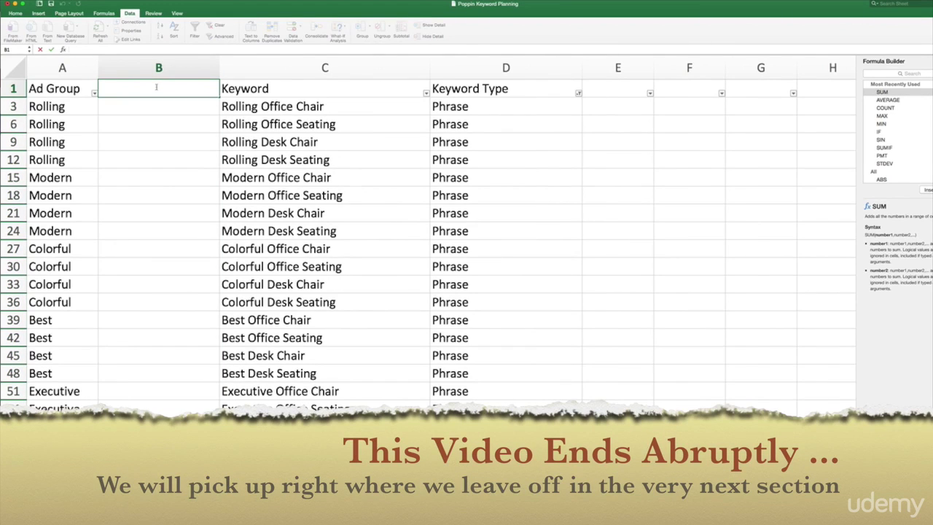
pyautogui.write('Formatte')
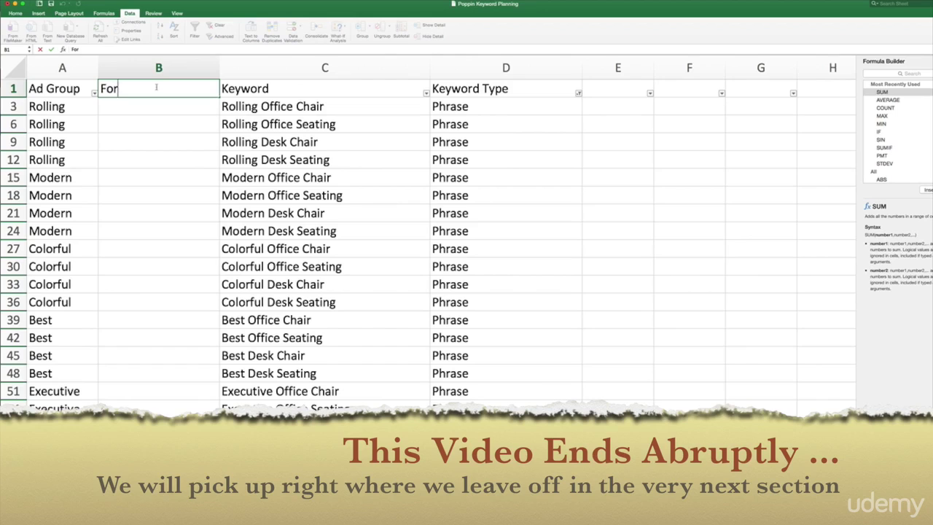